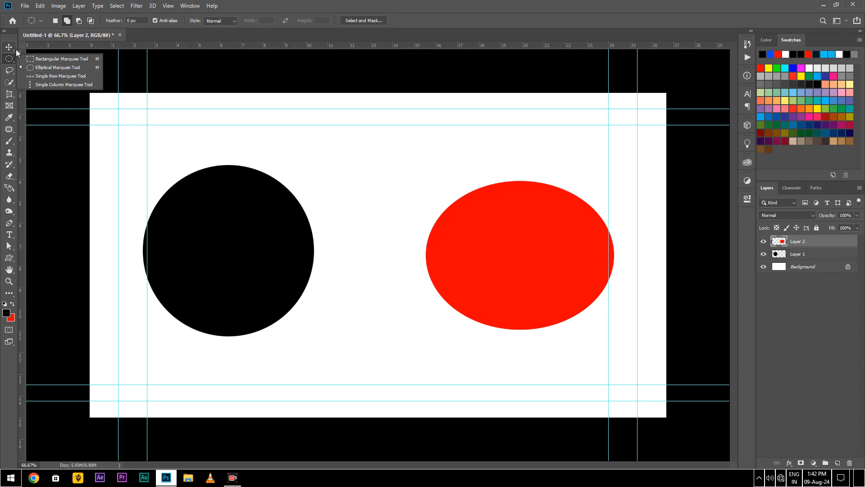
Step: Delete both ellipse layers, Layer 2 and Layer 1, and close the document without saving
left_click(823, 245)
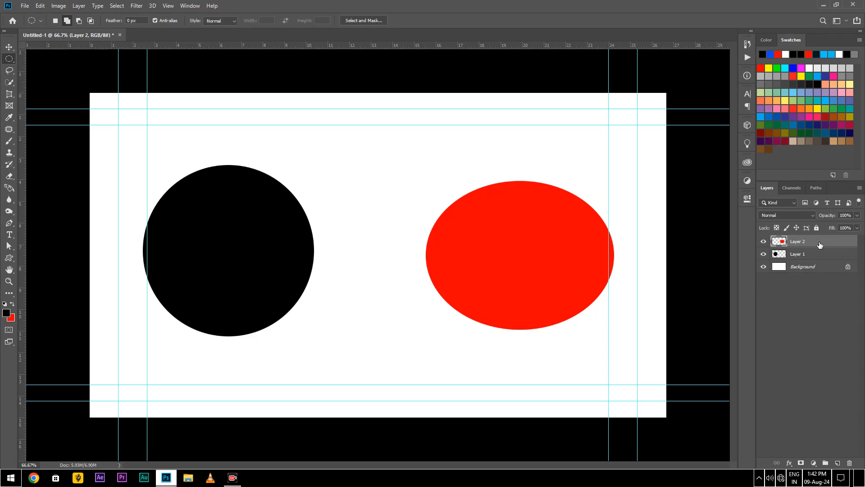
key("Delete")
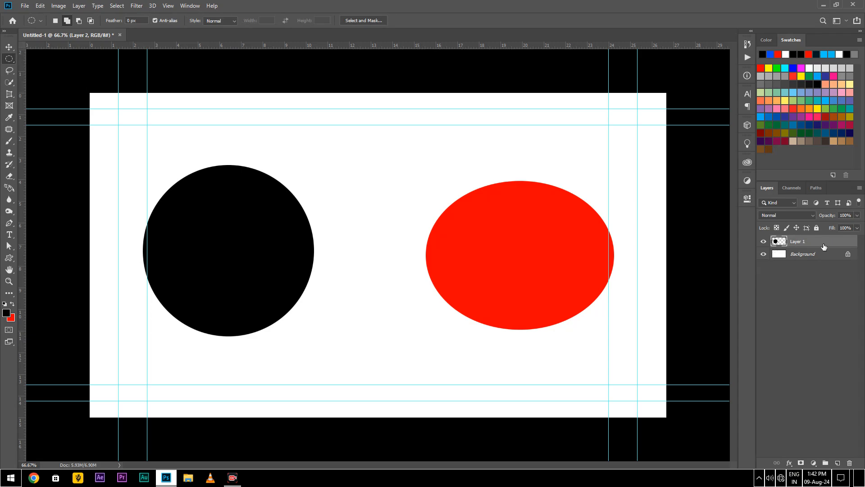
key("Delete")
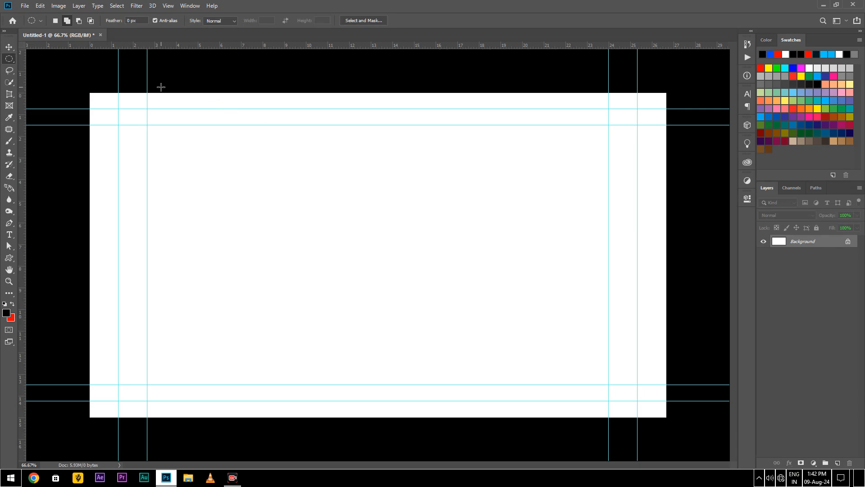
left_click(101, 35)
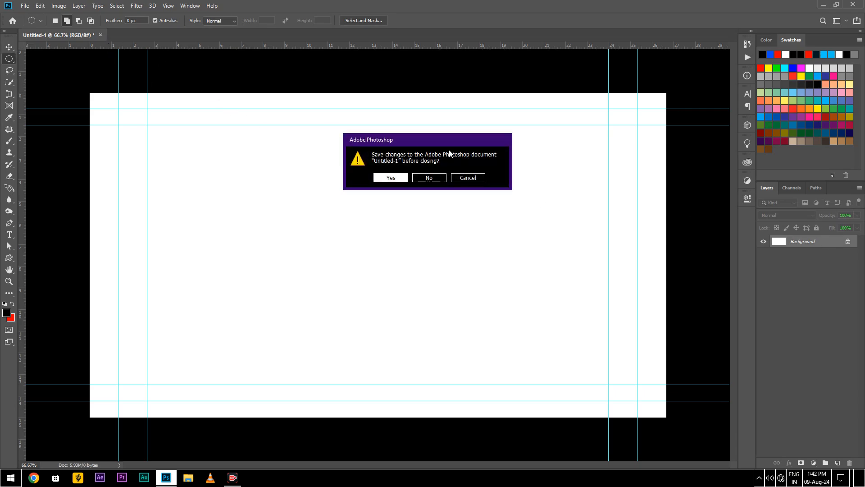
left_click(435, 179)
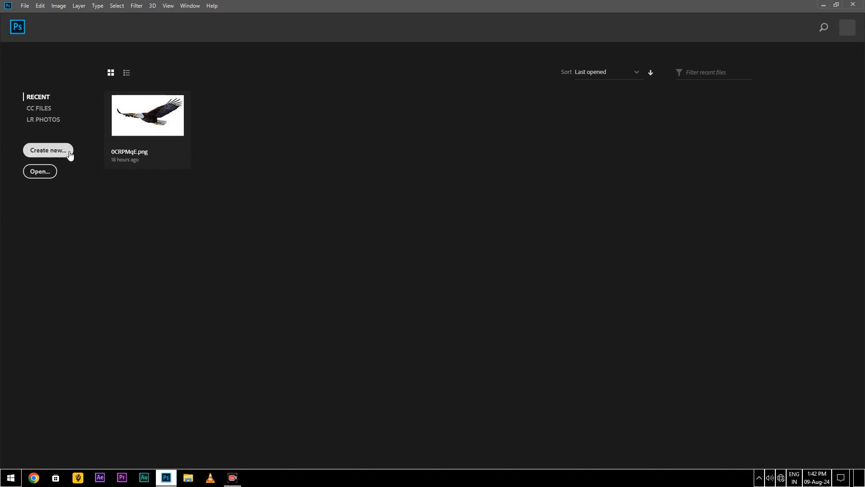
Step: Create a new 1920 x 1080 px RGB document with a resolution of 300 pixels/inch
left_click(68, 156)
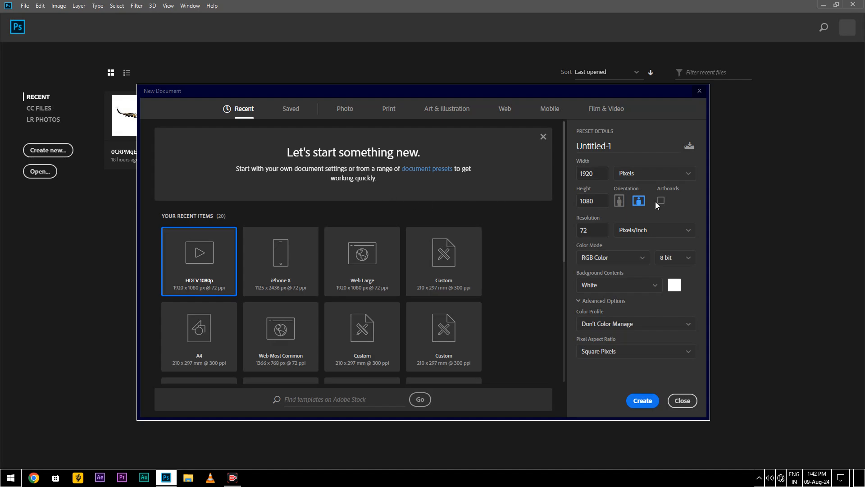
left_click(599, 232)
type("300")
left_click(648, 400)
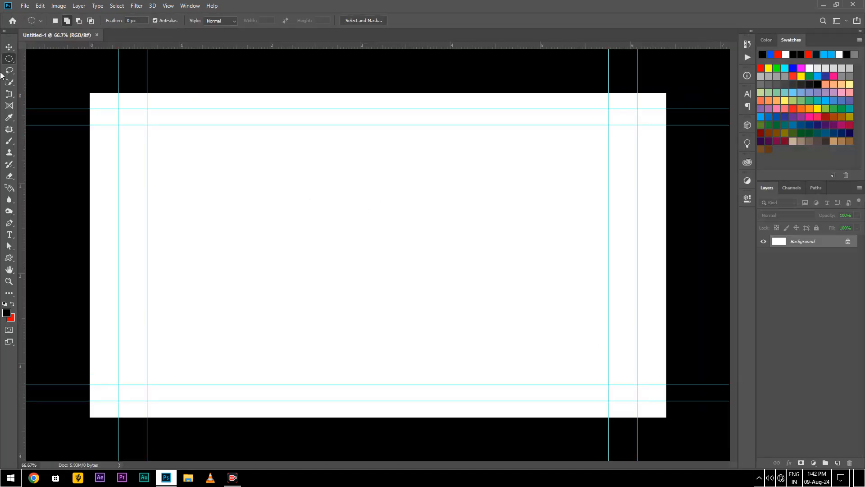
Step: Draw a large, nearly circular selection on the left half of the canvas with the Elliptical Marquee Tool
left_click(9, 49)
right_click(10, 59)
left_click(27, 61)
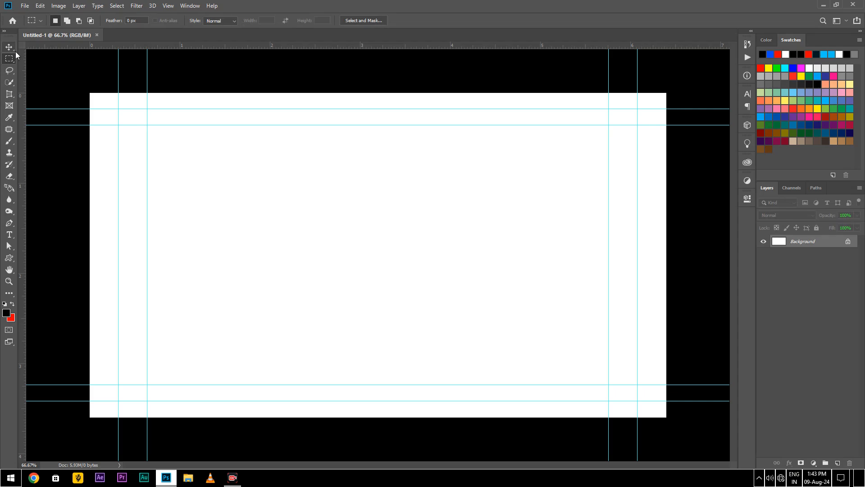
right_click(10, 60)
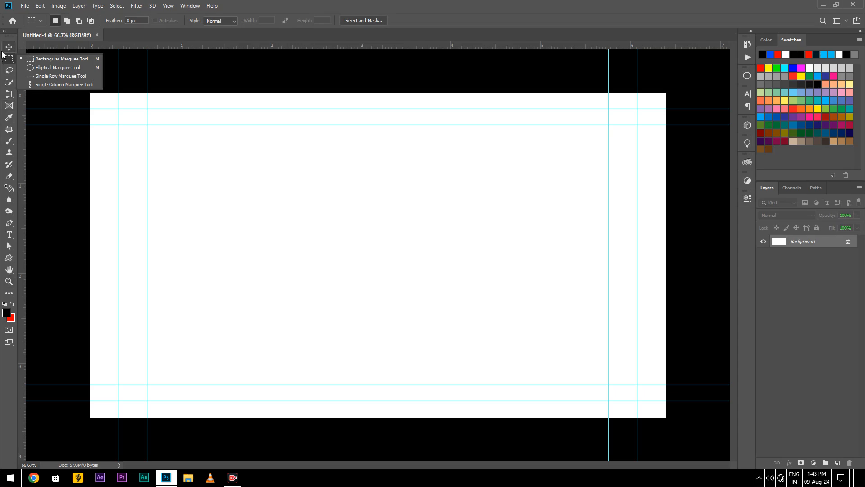
left_click(63, 68)
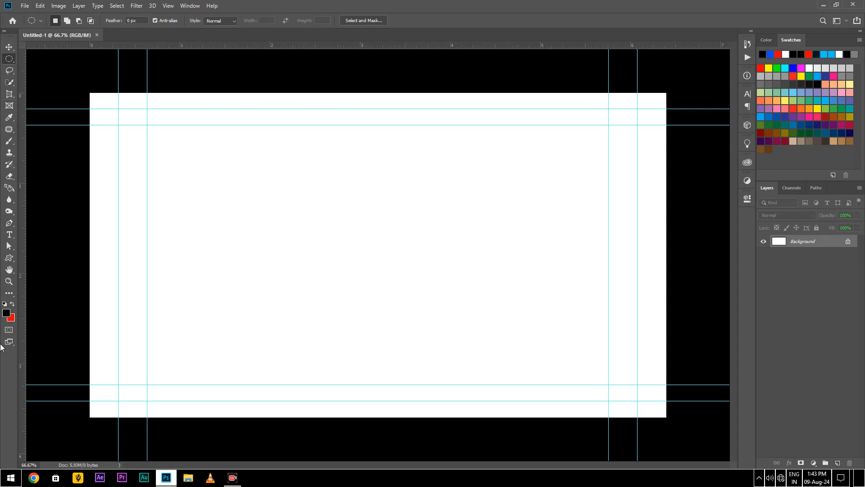
right_click(7, 59)
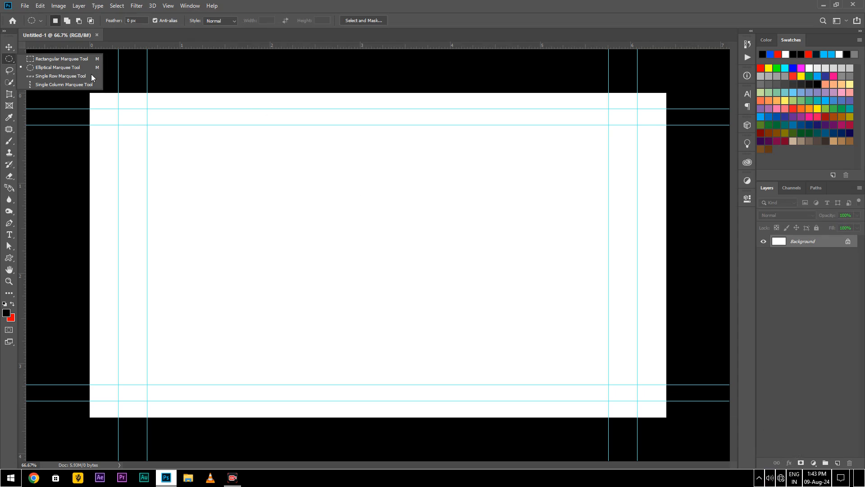
left_click(40, 68)
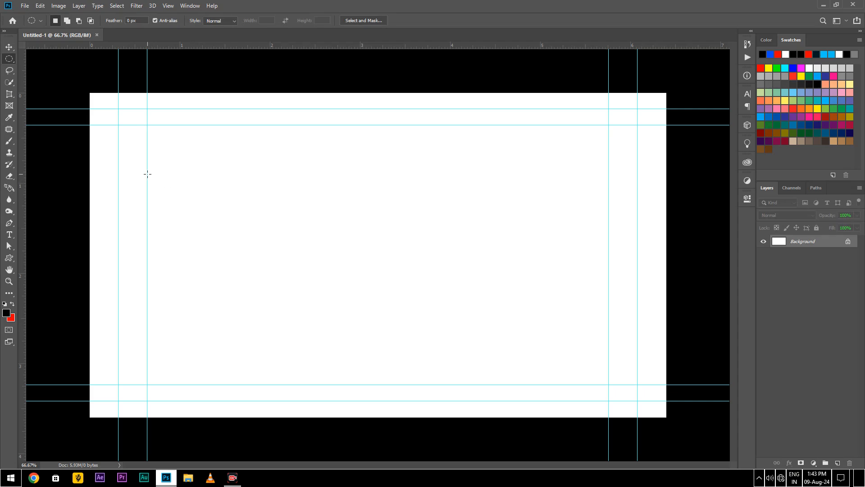
left_click_drag(156, 153, 365, 353)
Step: Fill the selection with black on the Background layer and try to move the circle to the right half of the canvas
key("alt+BackSpace")
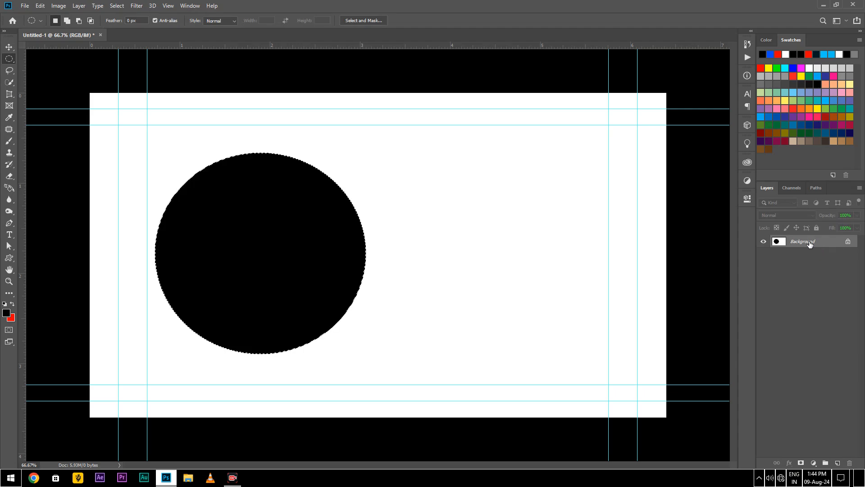
left_click(9, 47)
left_click_drag(289, 243, 527, 248)
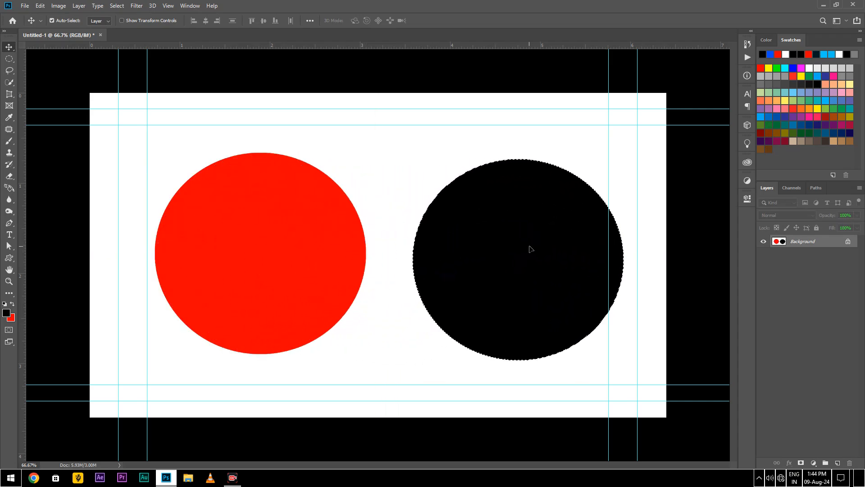
left_click_drag(274, 253, 201, 221)
left_click_drag(463, 244, 508, 295)
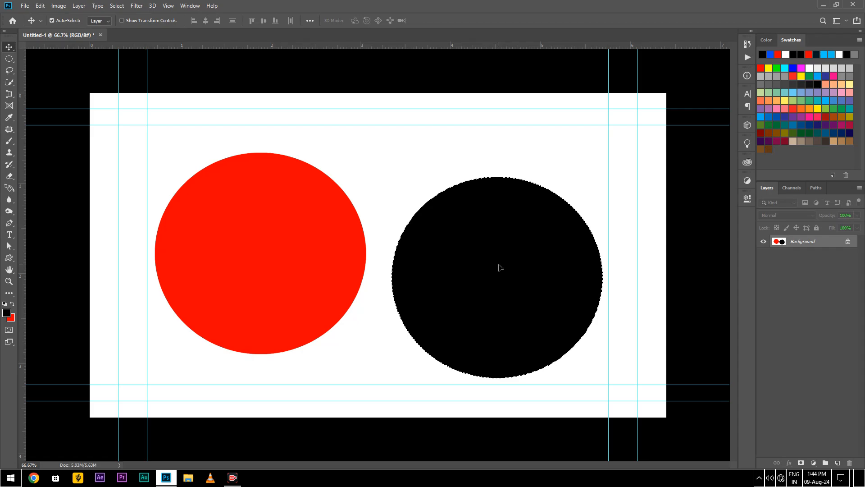
key("ctrl+z")
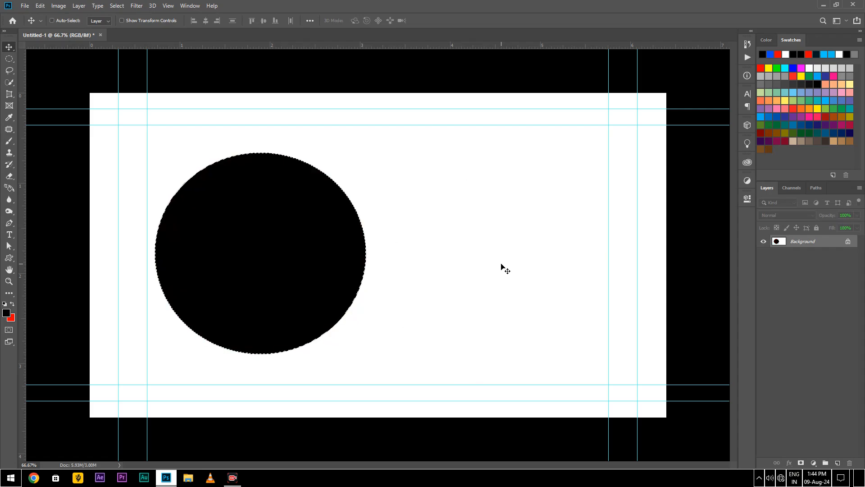
left_click_drag(300, 249, 473, 276)
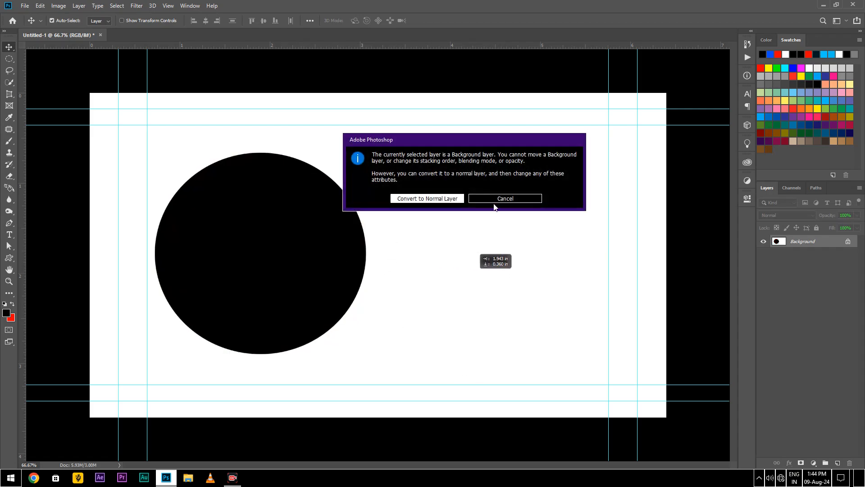
left_click(535, 201)
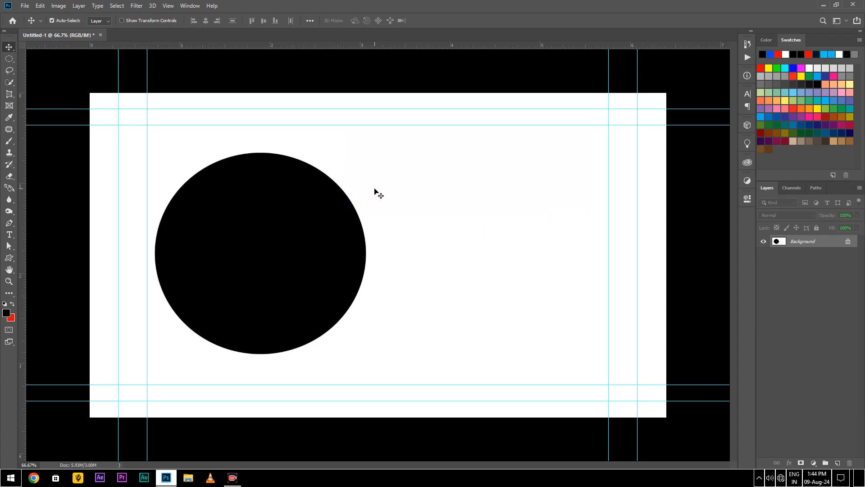
Step: Draw a wide elliptical selection overlapping the black circle, fill it with black and shift the selection outline to the right
left_click(9, 58)
left_click_drag(432, 177, 167, 340)
left_click_drag(319, 242, 536, 232)
key("alt+BackSpace")
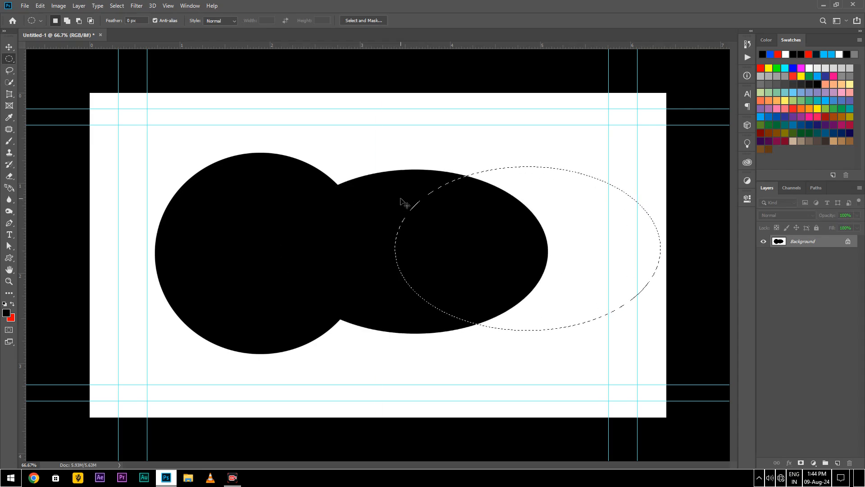
Step: Undo the second ellipse and the first circle's black fill, back to the unfilled circular selection
key("ctrl+z")
key("ctrl+z")
key("ctrl+z")
key("ctrl+z")
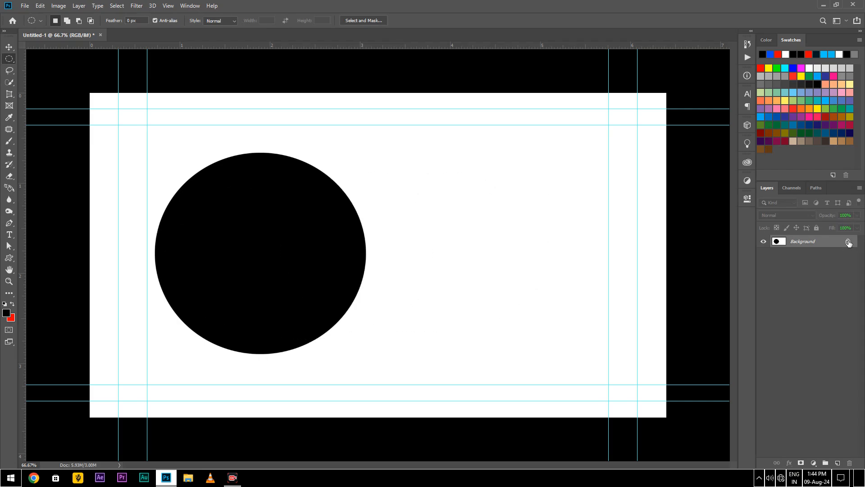
left_click(8, 48)
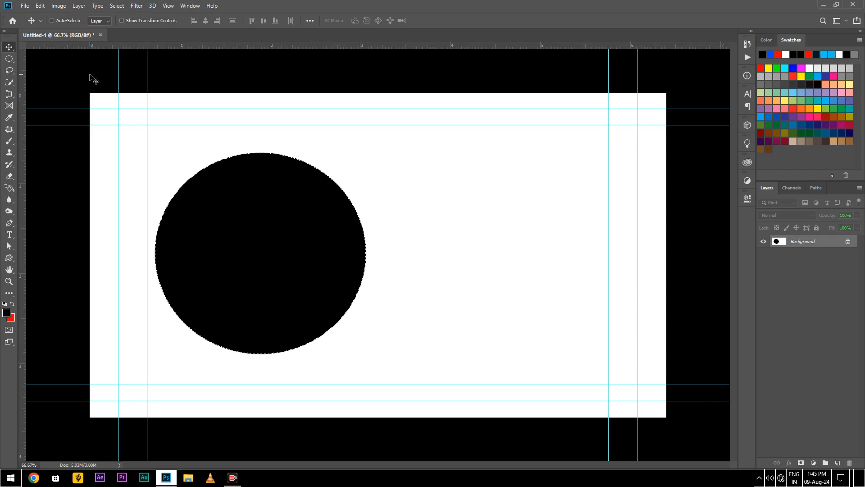
key("ctrl+z")
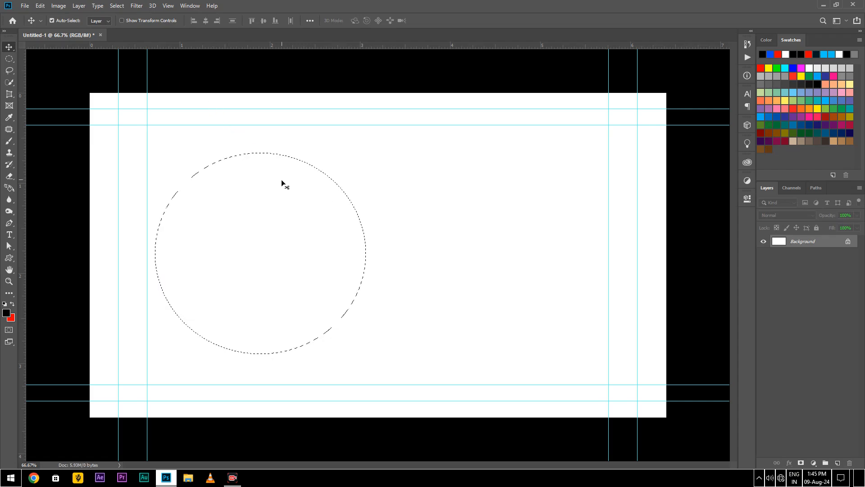
Step: Add a new layer above the Background and fill the circular selection on it with black
left_click(839, 463)
left_click(860, 188)
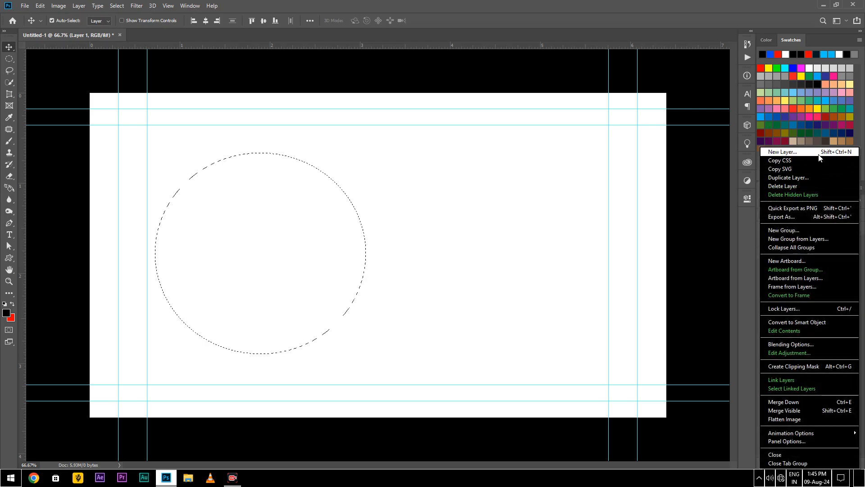
left_click(699, 196)
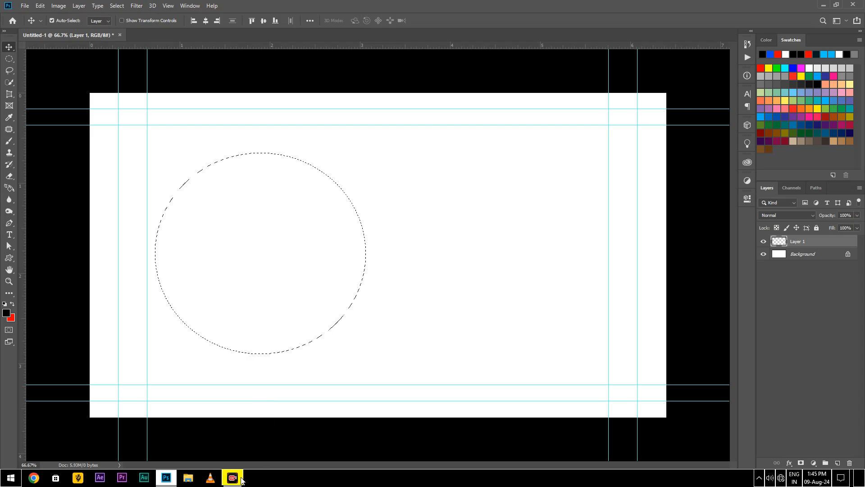
key("ctrl+d")
key("alt+BackSpace")
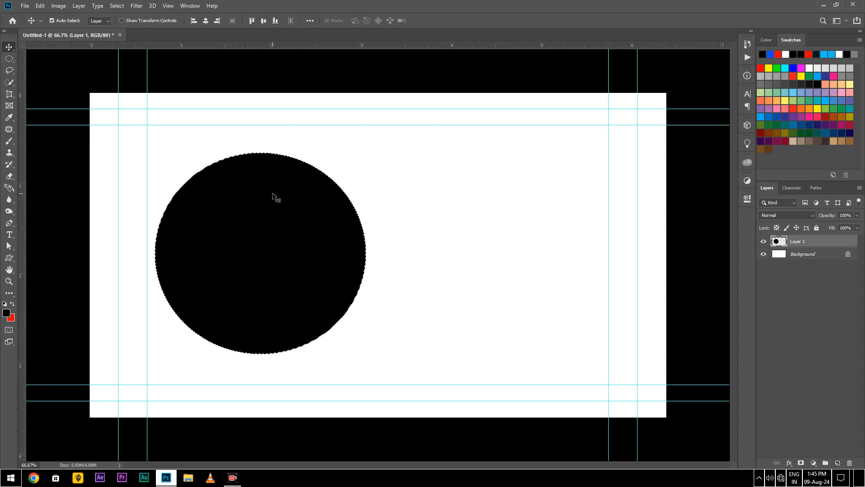
Step: Add another empty layer above the black circle's layer with Normal mode and 100% opacity
left_click(859, 188)
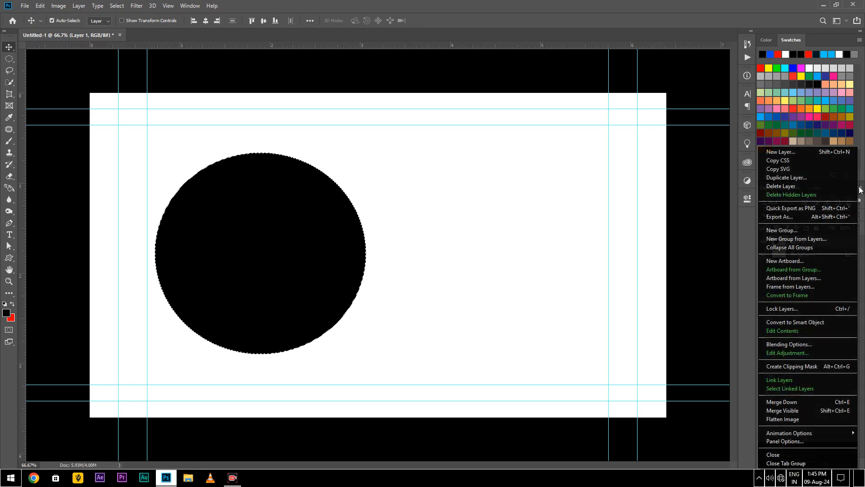
left_click(806, 151)
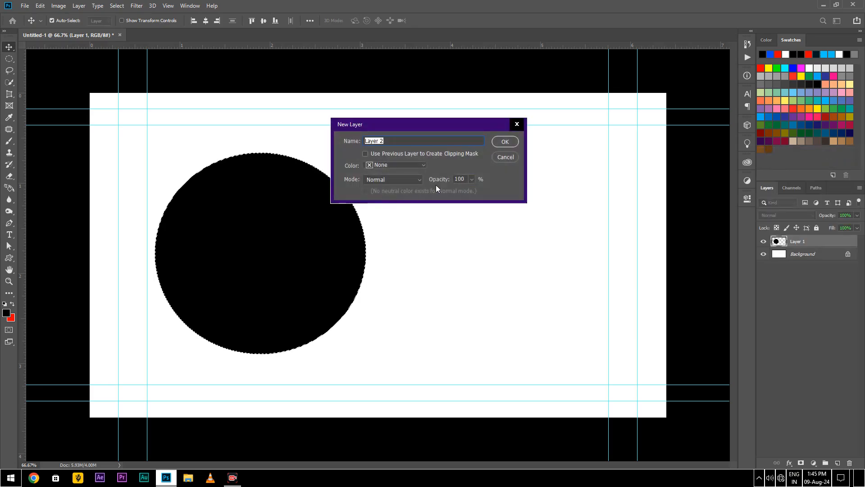
left_click(516, 127)
left_click(859, 188)
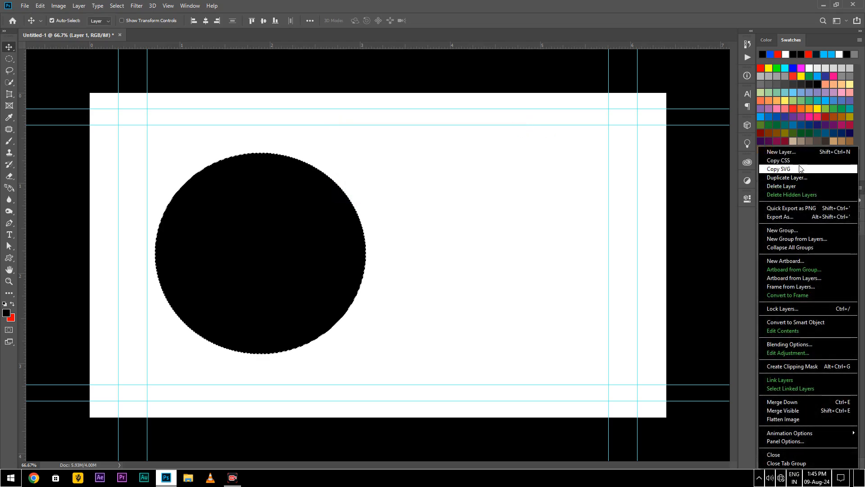
left_click(825, 154)
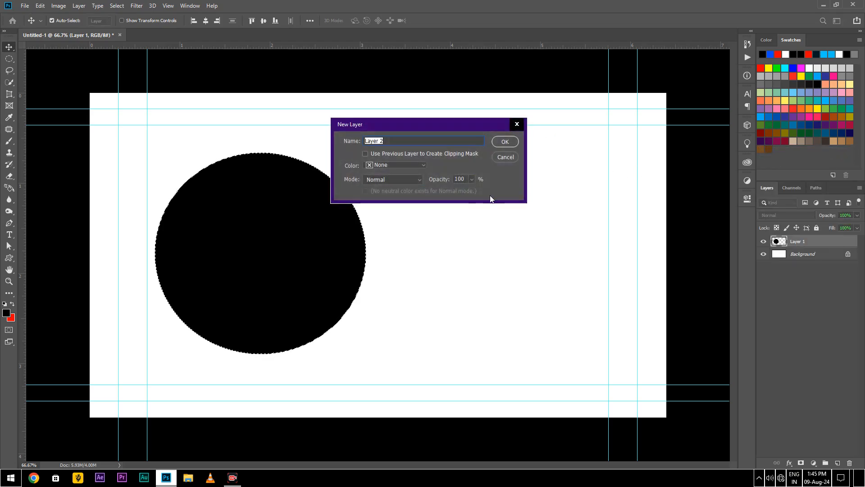
left_click(505, 143)
left_click_drag(447, 188, 572, 317)
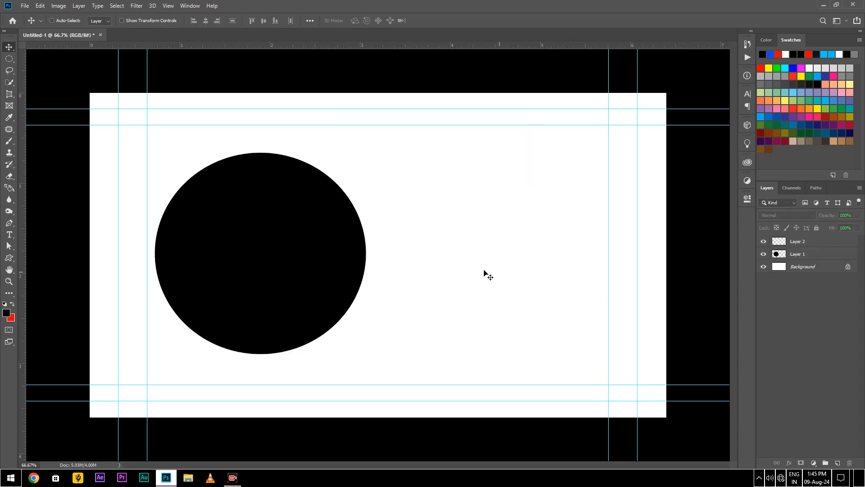
Step: Try an elliptical selection about 1.42 x 1.62 in beside the black circle, testing the circle constraint, and deselect it
left_click(9, 59)
left_click_drag(444, 189, 571, 334)
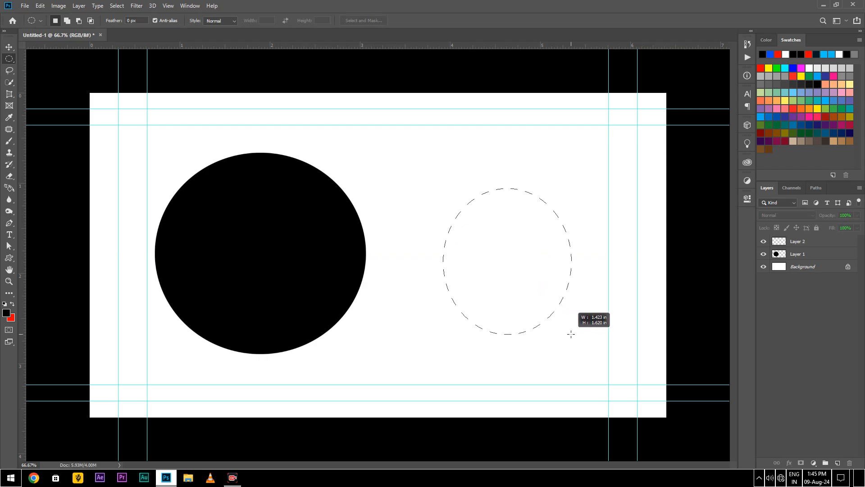
key("alt+shift")
key("shift")
key("shift")
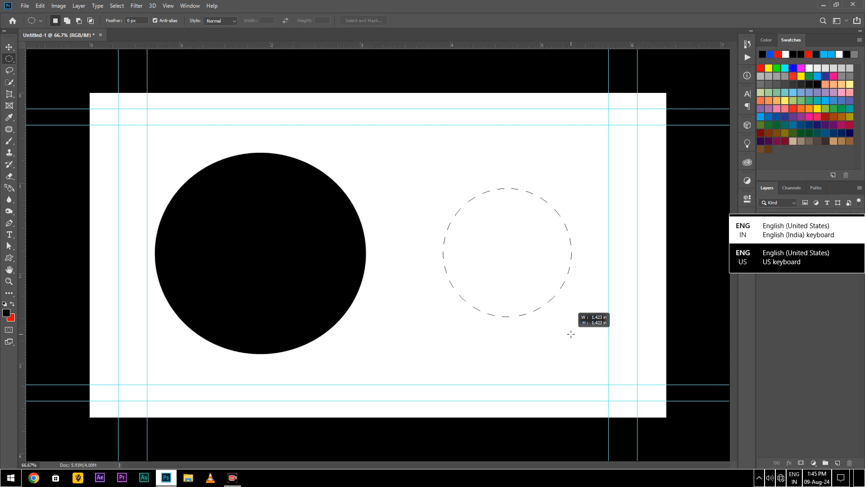
left_click_drag(571, 333, 571, 333)
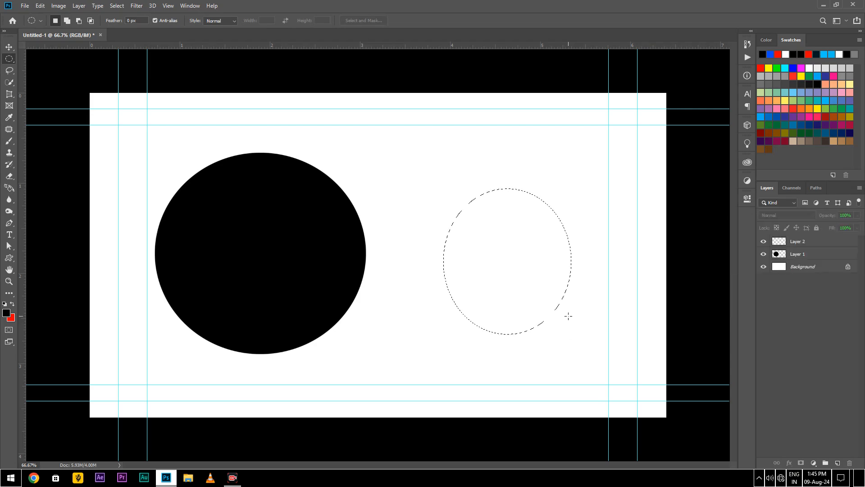
key("ctrl+d")
Step: Draw a perfectly circular selection about 1.55 in wide, overlapping the right edge of the black circle
left_click_drag(399, 169, 842, 357)
key("shift")
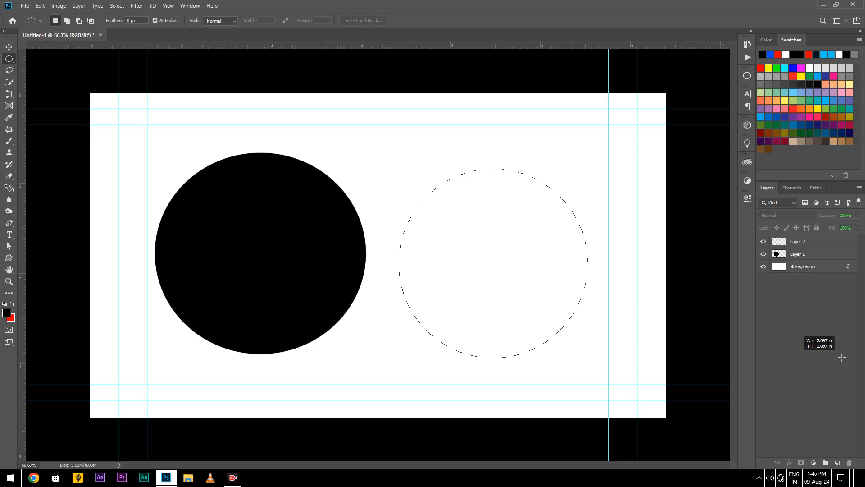
key("space")
left_click_drag(842, 358, 630, 308)
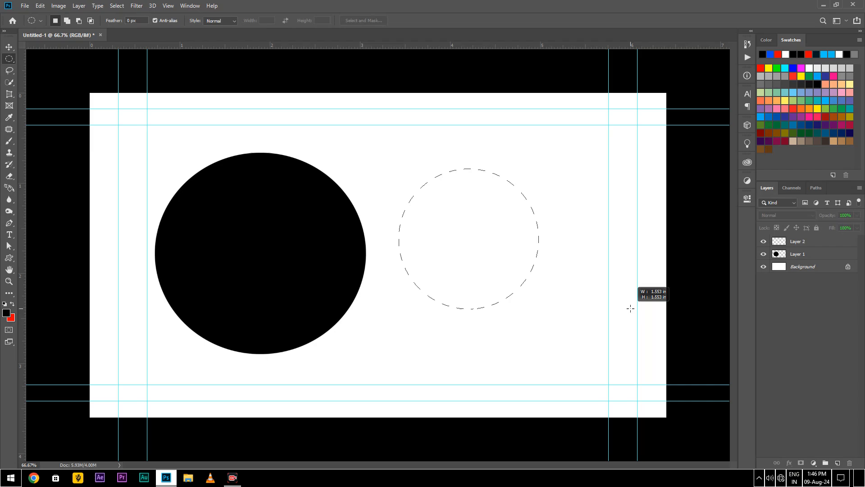
left_click_drag(630, 308, 533, 324)
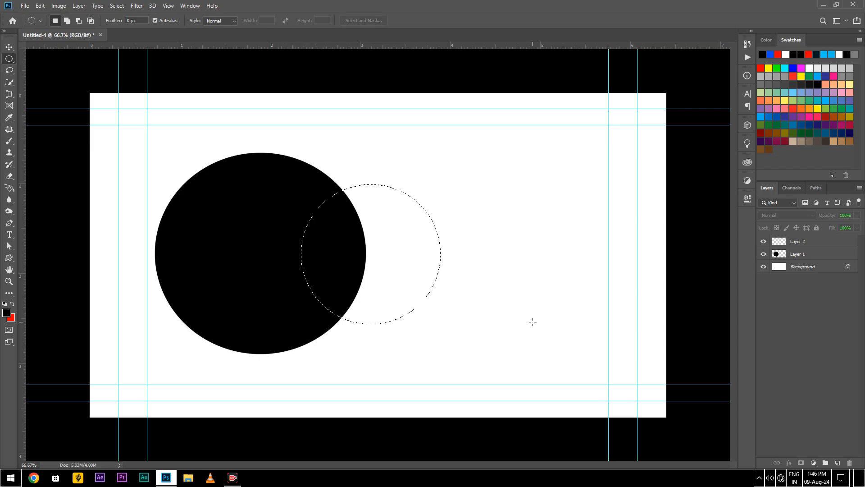
Step: Fill the circular selection with the red background color on the empty upper layer and deselect it
left_click(832, 243)
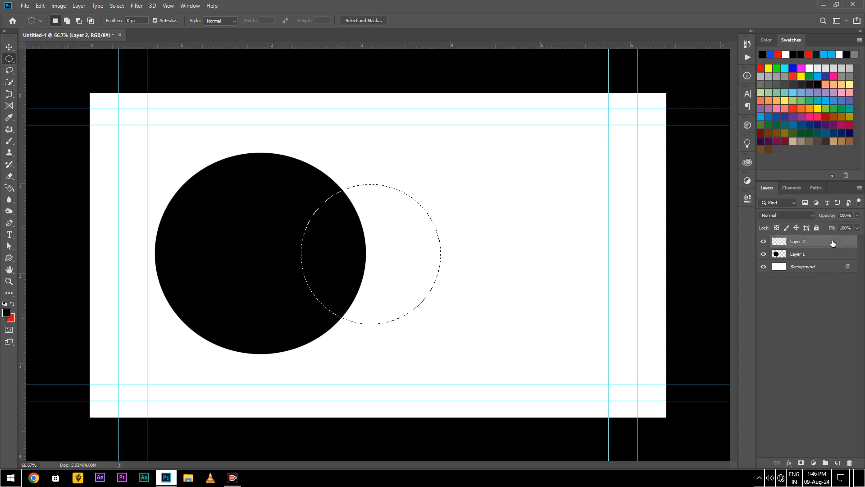
key("ctrl+BackSpace")
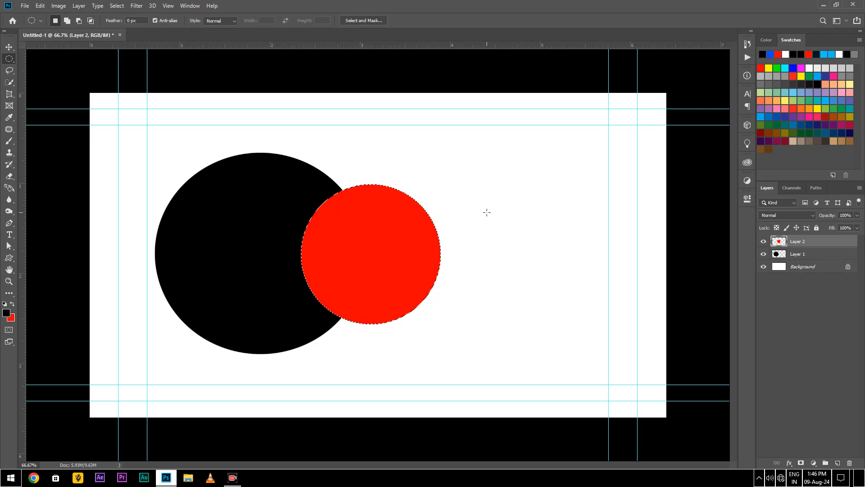
left_click(438, 256)
Step: Move the red circle to the right, clear of the black circle, and shift the black circle slightly upward
left_click(12, 48)
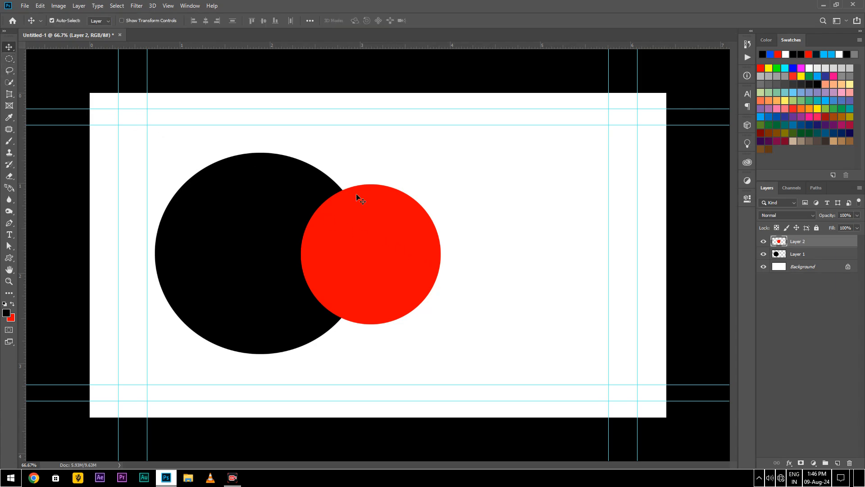
left_click_drag(417, 225, 520, 219)
left_click_drag(299, 240, 295, 222)
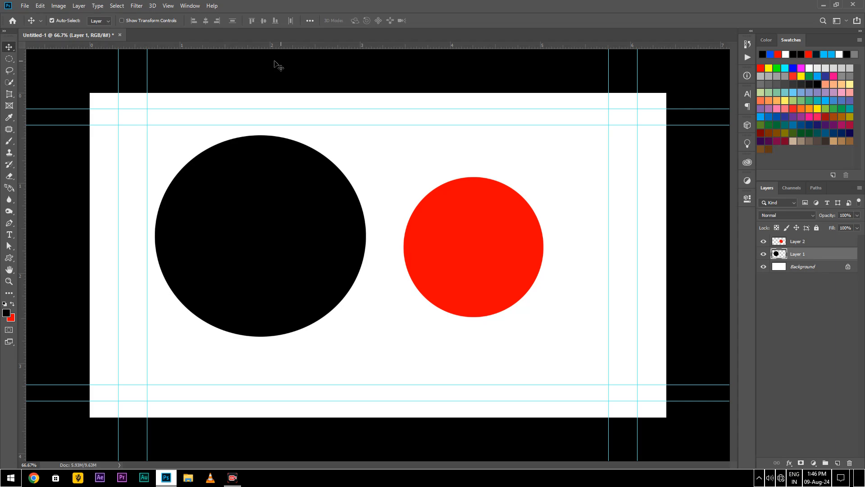
Step: Reposition the black and red circles independently, leaving the black one on the left and the red one further right
left_click_drag(278, 184, 290, 180)
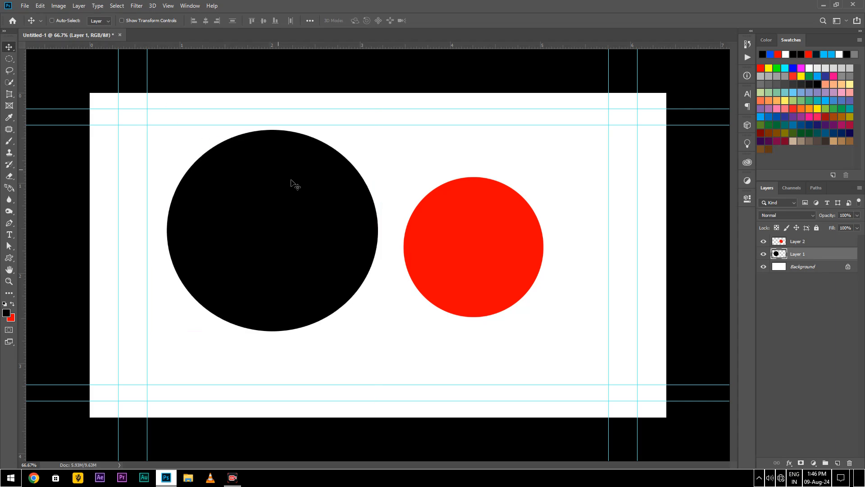
left_click_drag(511, 274, 536, 260)
left_click_drag(354, 243, 315, 269)
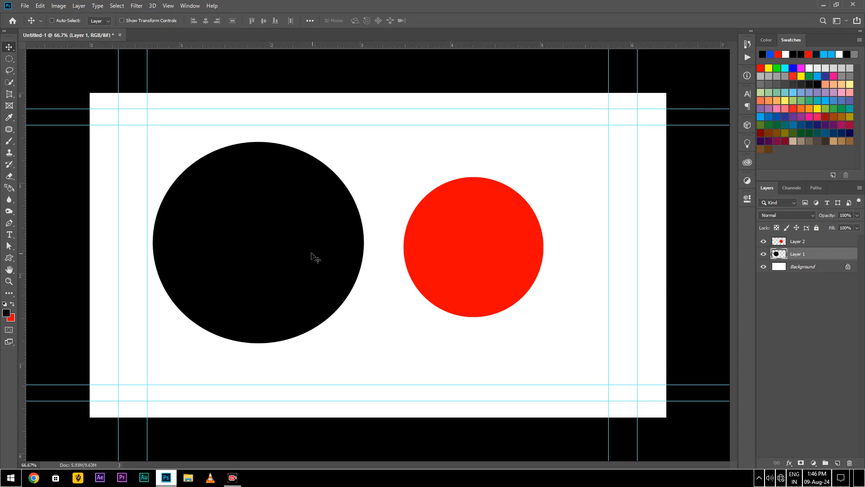
left_click_drag(318, 239, 299, 251)
left_click_drag(214, 198, 272, 181)
left_click_drag(470, 235, 421, 243)
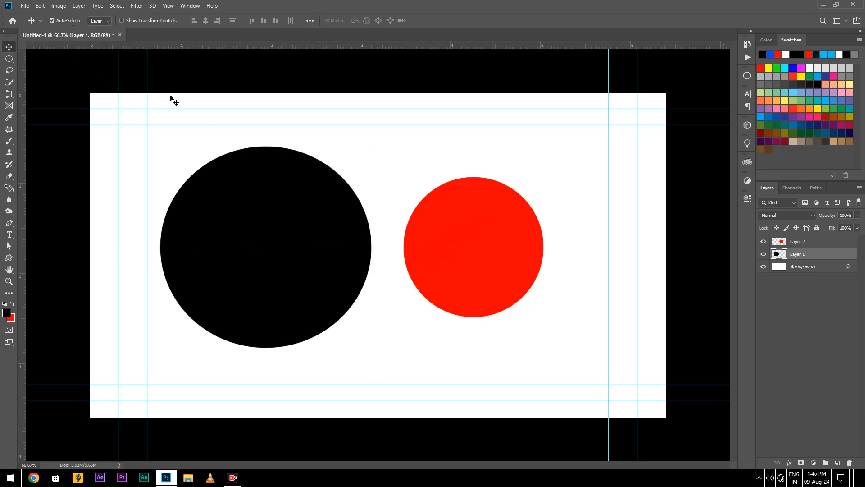
left_click_drag(486, 257, 517, 224)
left_click_drag(243, 229, 238, 224)
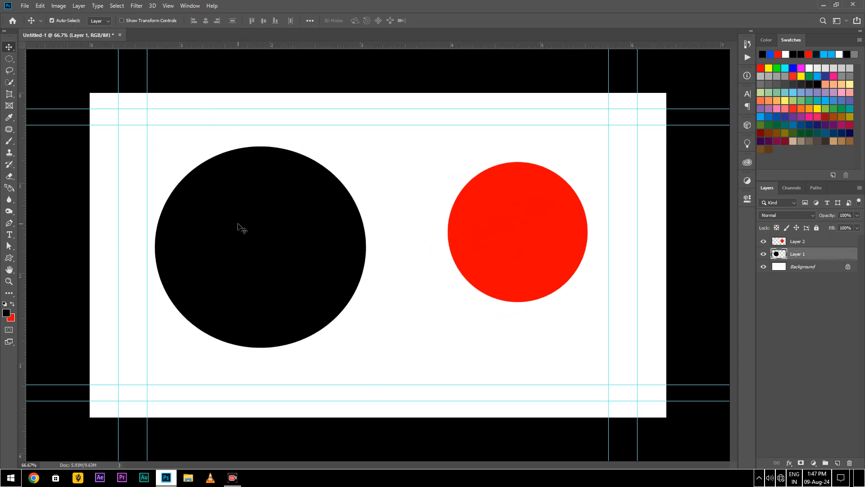
Step: Undo the circle moves, both fills and both added layers, back to an empty document with only the Background
left_click(8, 61)
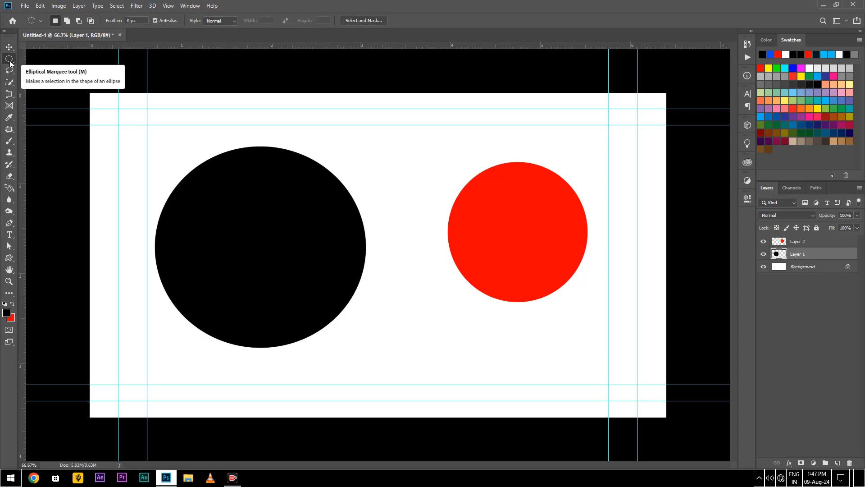
key("ctrl+z")
key("ctrl+z")
key("ctrl+z")
key("ctrl+z")
key("ctrl+z")
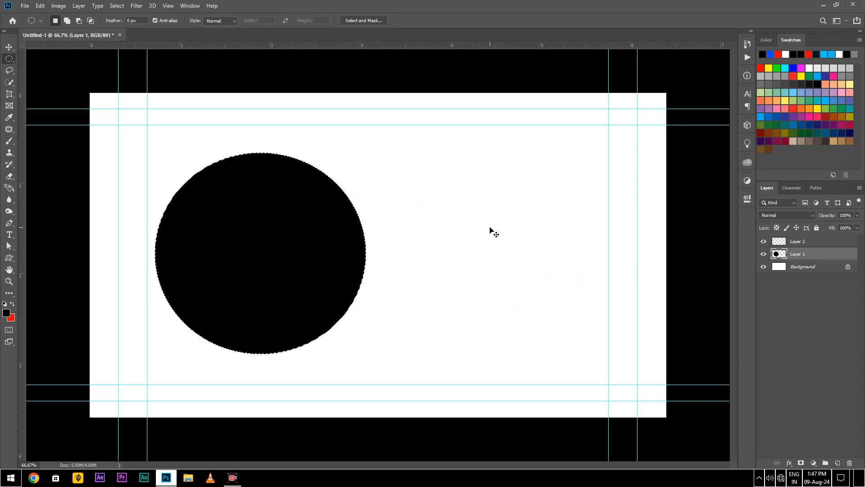
key("ctrl+z")
key("ctrl+z")
key("ctrl+z")
key("ctrl+z")
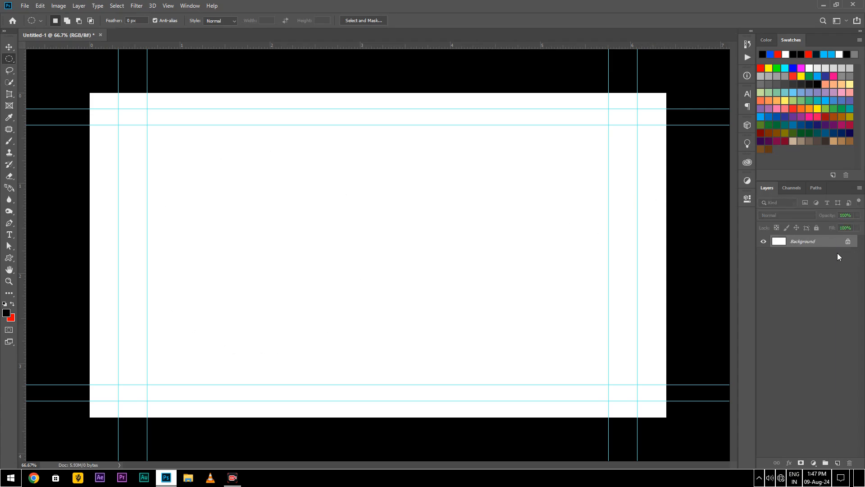
Step: Add a new empty layer above the Background with the default settings
left_click(860, 189)
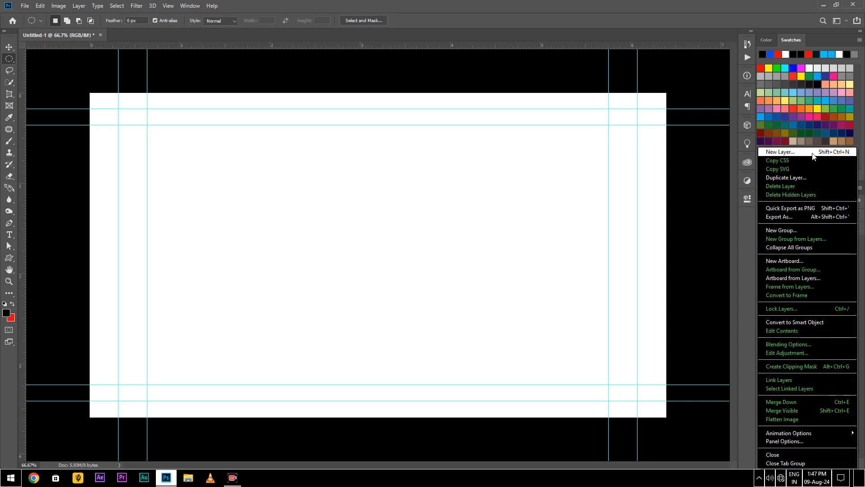
left_click(772, 152)
left_click(505, 142)
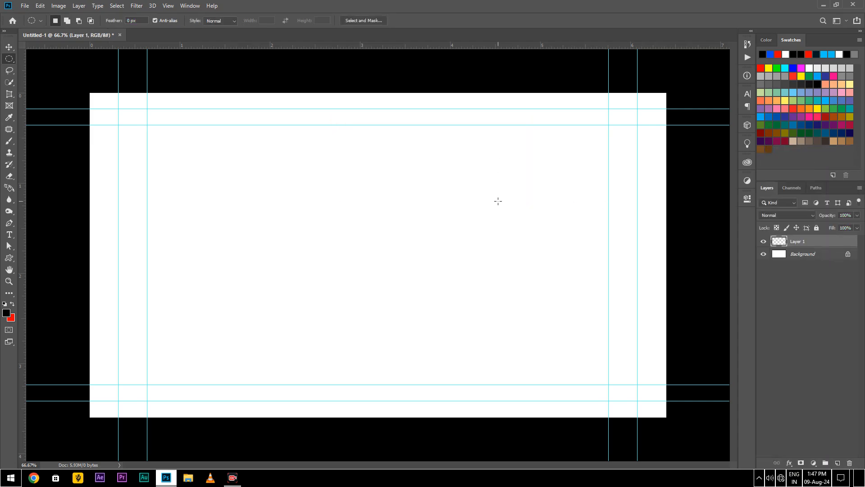
Step: Try drawing single elliptical selections of different sizes across the canvas, one after another, in new-selection mode
left_click_drag(140, 166, 340, 360)
left_click_drag(371, 168, 589, 332)
left_click(364, 288)
left_click_drag(374, 218, 478, 324)
left_click(555, 285)
left_click_drag(446, 260, 450, 191)
left_click_drag(175, 162, 286, 311)
left_click_drag(198, 212, 336, 306)
left_click_drag(361, 201, 456, 274)
left_click_drag(204, 155, 408, 357)
mouse_move(339, 243)
left_mouse_down()
mouse_move(495, 243)
mouse_move(309, 241)
left_mouse_up()
mouse_move(435, 173)
left_mouse_down()
mouse_move(499, 264)
mouse_move(570, 337)
left_mouse_up()
left_click_drag(271, 187, 394, 298)
left_click_drag(310, 168, 432, 308)
Step: Try adding further elliptical selections to existing ones across the canvas, and deselect everything
left_click_drag(629, 169, 655, 258)
key("shift")
left_click_drag(220, 190, 423, 339)
left_click_drag(382, 210, 563, 325)
left_click_drag(444, 150, 566, 194)
left_click_drag(312, 122, 393, 190)
left_click_drag(144, 134, 258, 204)
left_click(175, 244)
left_click_drag(175, 242, 382, 338)
left_click_drag(408, 203, 514, 310)
left_click_drag(536, 184, 590, 253)
left_click_drag(159, 241, 262, 317)
left_click_drag(254, 196, 408, 318)
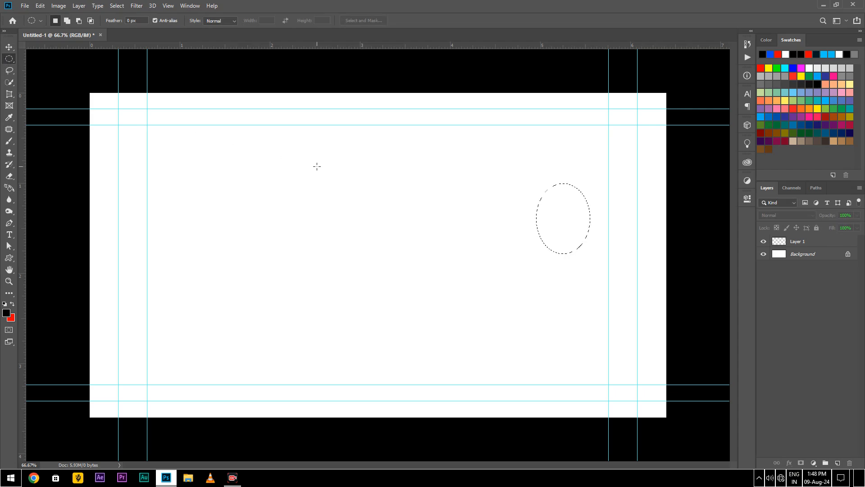
key("ctrl+d")
Step: Select three separate ellipses of decreasing size rising from the canvas's lower left to its upper right
left_click_drag(185, 234, 338, 400)
left_click_drag(335, 197, 483, 320)
left_click_drag(504, 181, 587, 274)
Step: Fill the three selected ellipses with black on the layer above the Background, and clear them again
left_click(842, 244)
key("alt+BackSpace")
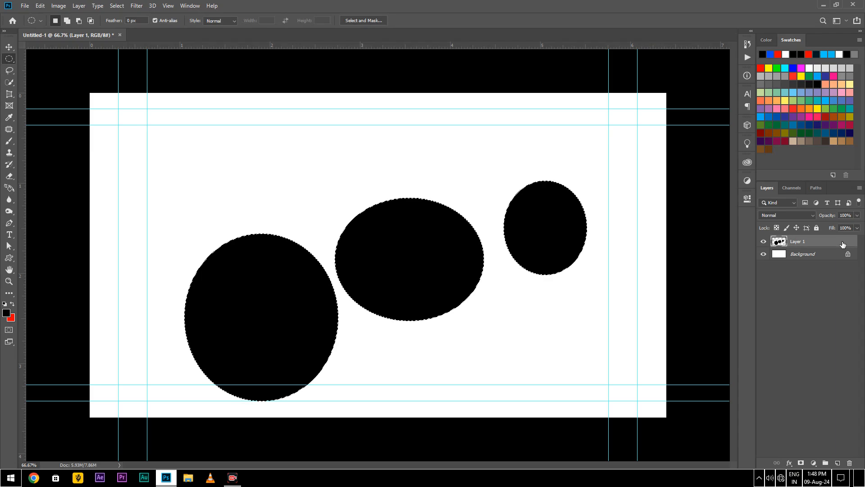
key("Delete")
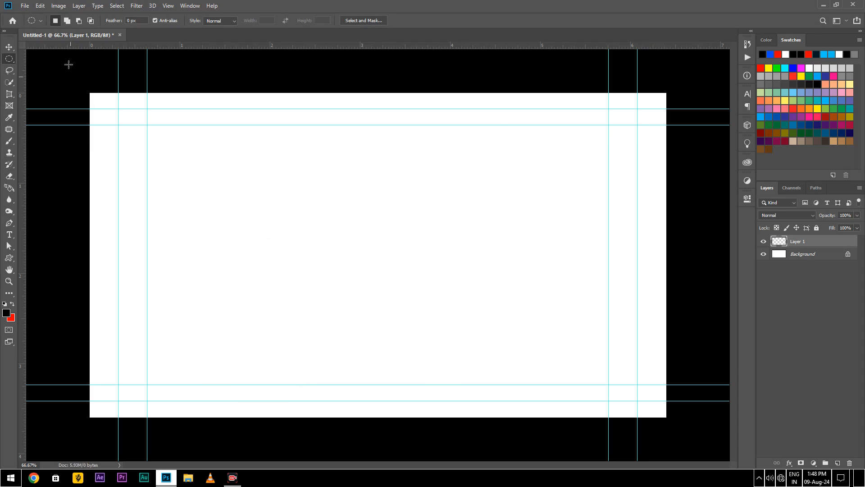
Step: Combine three overlapping ellipses into one wide selection across the middle of the canvas
left_click_drag(186, 174, 424, 382)
left_click_drag(386, 161, 579, 381)
left_click_drag(306, 139, 475, 244)
Step: Subtract three ellipses from the combined selection's upper left, left and right parts, and fill the remaining shape with black
key("alt")
left_click_drag(253, 147, 388, 226)
left_click_drag(208, 174, 301, 298)
left_click_drag(574, 161, 496, 302)
key("alt+BackSpace")
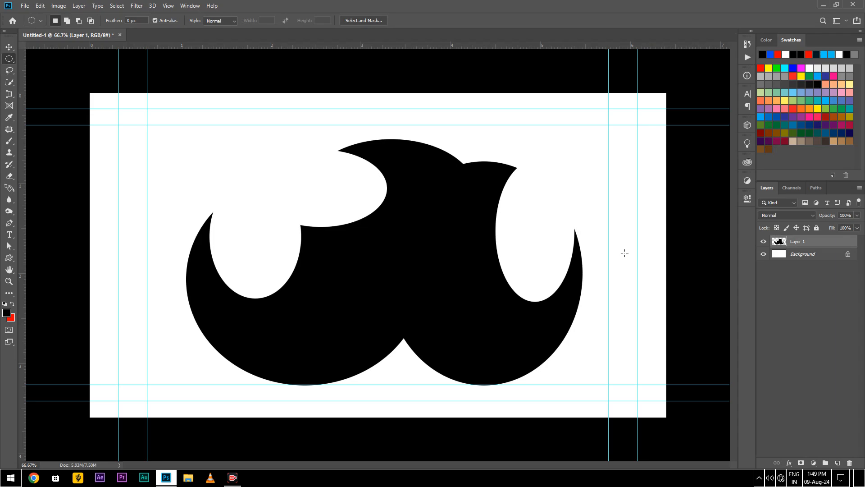
Step: Add another empty layer above the black shape with Normal mode and 100% opacity
left_click(859, 187)
left_click(780, 153)
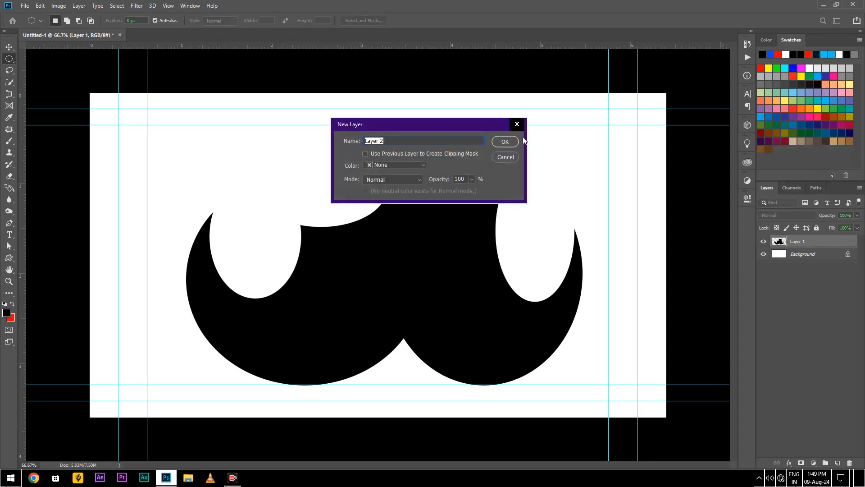
left_click(504, 142)
Step: Select a small ellipse inside each of the three white cutouts and fill them with red on the new layer
left_click_drag(530, 175, 555, 248)
left_click_drag(240, 189, 271, 258)
left_click_drag(296, 168, 357, 208)
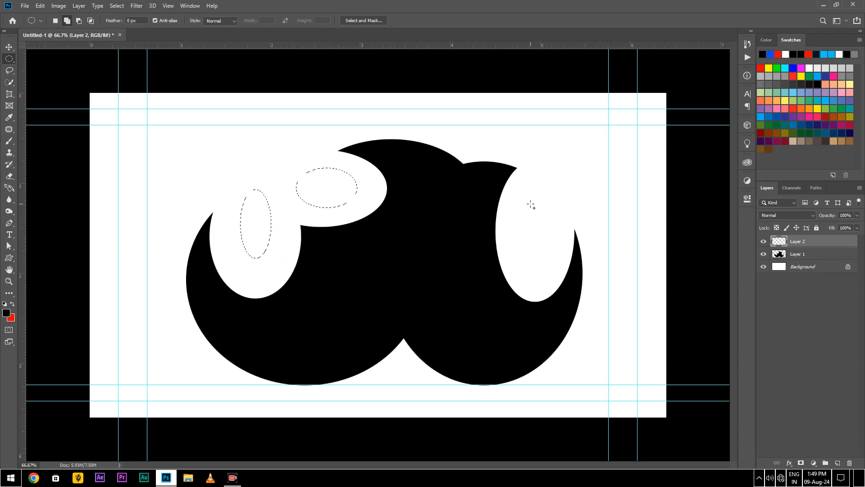
left_click_drag(519, 196, 556, 283)
key("ctrl+BackSpace")
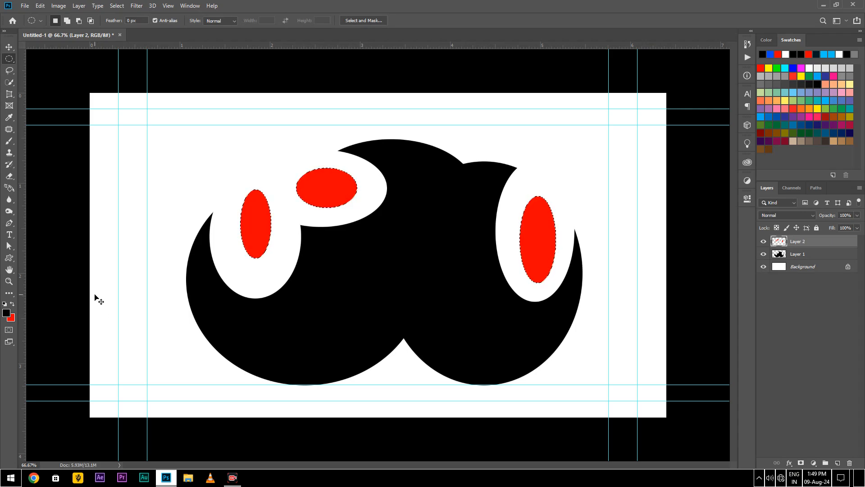
key("ctrl+d")
Step: Nudge the red ellipses, and undo back to the empty first layer above the Background with nothing selected
left_click(9, 47)
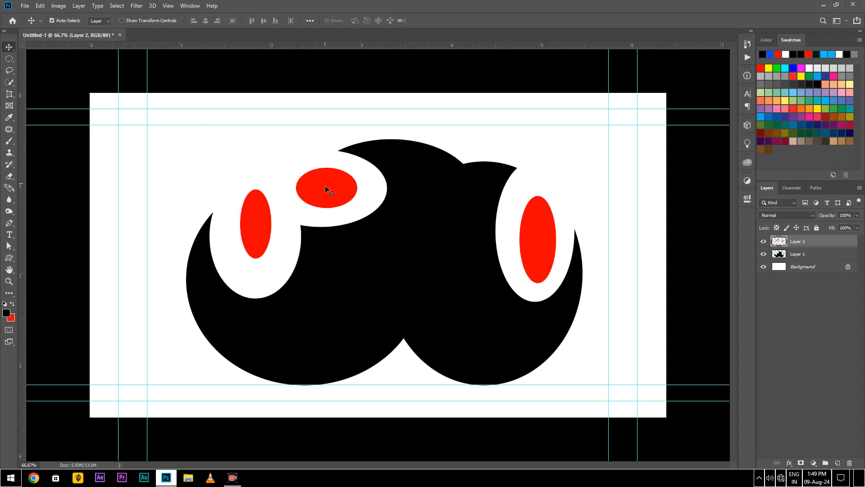
mouse_move(326, 185)
left_mouse_down()
mouse_move(313, 177)
mouse_move(322, 184)
left_mouse_up()
key("ctrl+z")
key("ctrl+z")
key("ctrl+z")
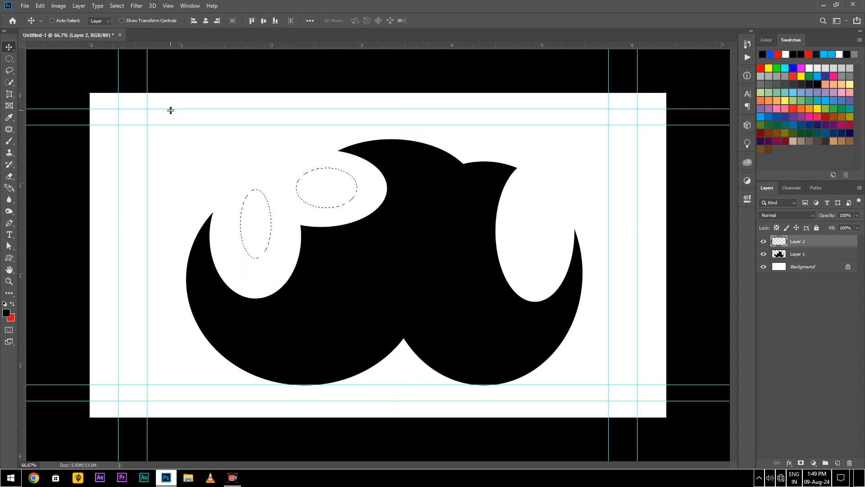
key("ctrl+z")
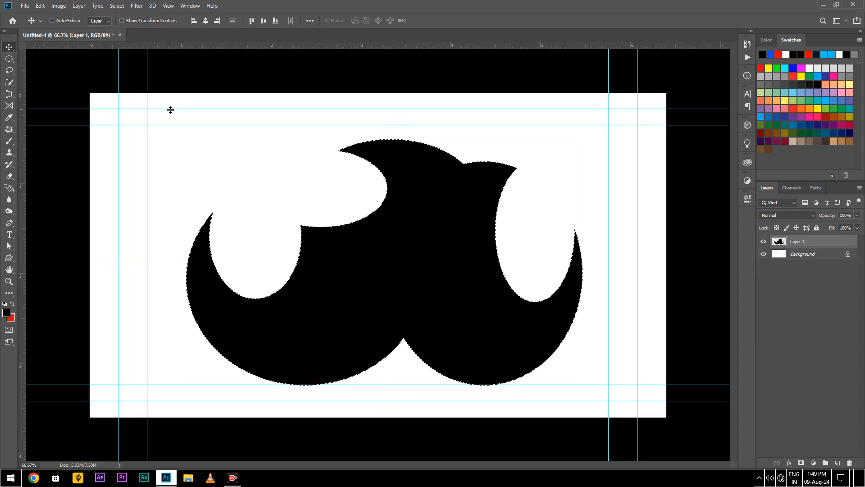
key("ctrl+z")
key("ctrl+d")
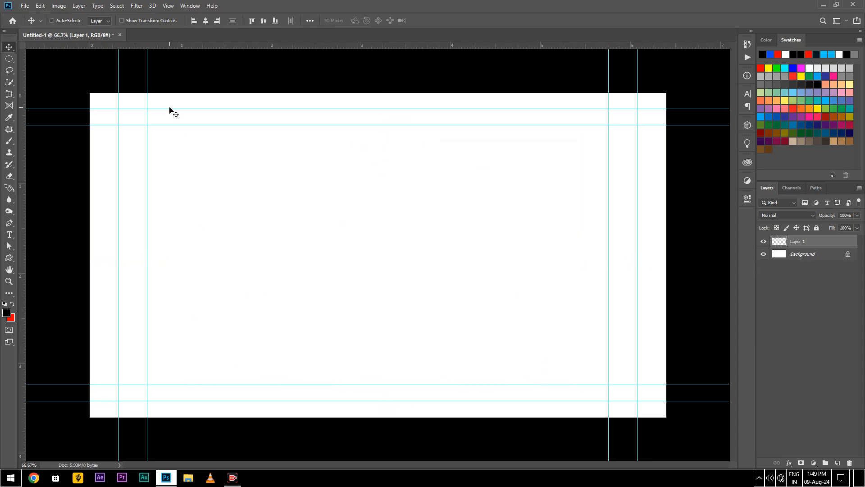
Step: Try three elliptical selections side by side across the canvas with the Elliptical Marquee Tool
left_click(14, 58)
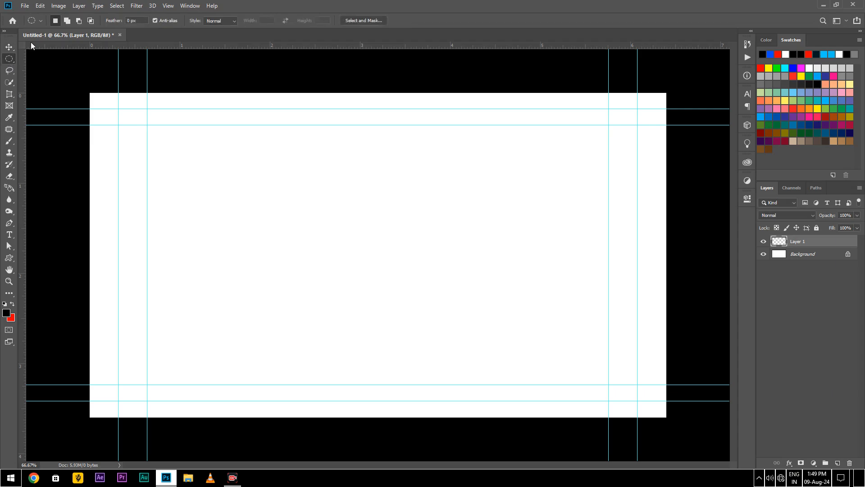
left_click_drag(164, 170, 265, 293)
left_click_drag(309, 194, 385, 318)
left_click_drag(431, 226, 479, 298)
Step: Add elliptical selections across the canvas, joining three of them into a tall lobed shape on the left
left_click_drag(193, 185, 273, 307)
left_click_drag(306, 205, 372, 287)
left_click_drag(408, 195, 492, 274)
left_click_drag(535, 193, 568, 256)
left_click_drag(187, 160, 270, 235)
left_click_drag(287, 340, 183, 286)
Step: Subtract ellipses from the smaller selected shapes, cutting a crescent from the second one and notching the rightmost one
key("alt")
left_click_drag(329, 319, 345, 280)
left_click_drag(367, 252, 375, 247)
left_click_drag(594, 194, 585, 221)
left_click_drag(562, 263, 562, 263)
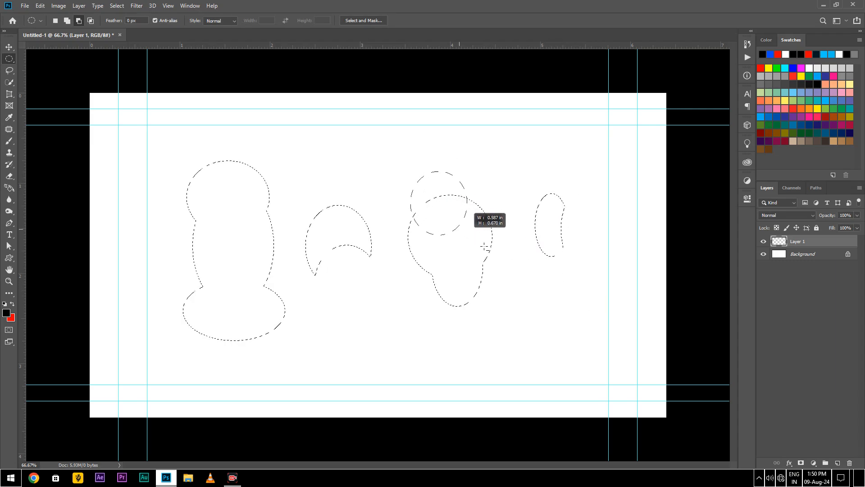
Step: Finish subtracting from the third shape, and fill all selected shapes with black before clearing the fill
key("alt")
key("alt+BackSpace")
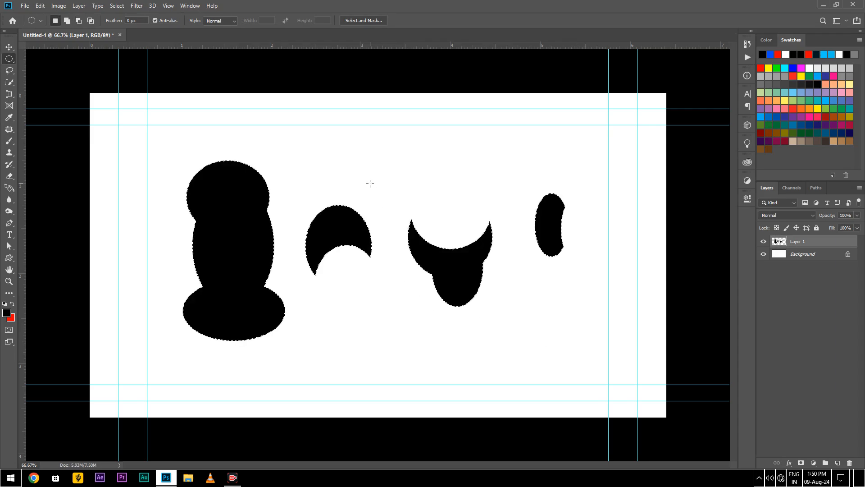
key("Delete")
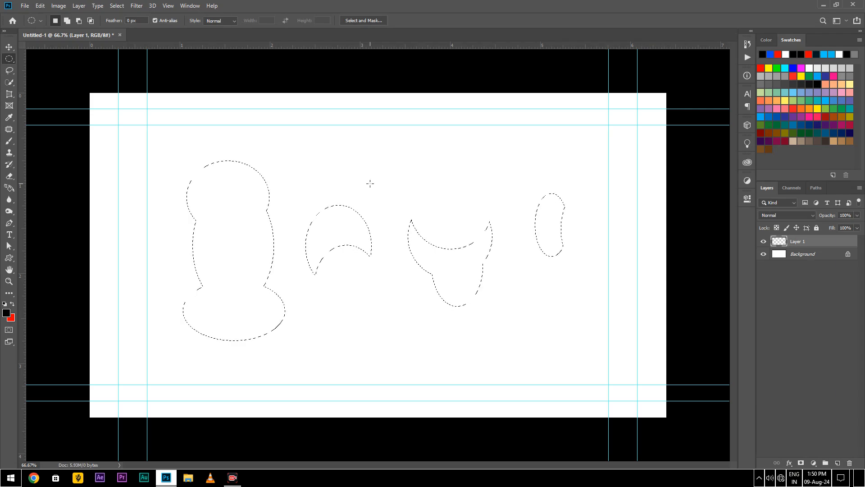
Step: Try intersecting overlapping elliptical selections near the canvas's upper middle
key("shift+alt")
left_click_drag(344, 147, 451, 251)
left_click_drag(460, 167, 346, 231)
Step: Select a large ellipse, intersect it with two more overlapping ellipses, and fill the shared area with black
left_click_drag(223, 201, 422, 352)
key("alt+shift")
left_click_drag(447, 160, 315, 390)
left_click_drag(300, 170, 336, 383)
key("alt+BackSpace")
Step: Draw a wide elliptical selection about 4 x 2.25 in across the middle of the canvas, fill it with black and deselect
left_click_drag(201, 163, 559, 364)
key("alt+BackSpace")
key("ctrl+d")
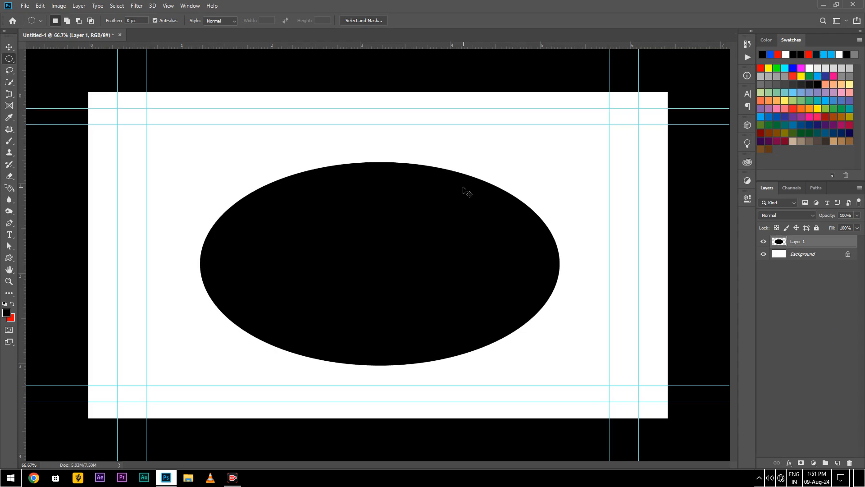
Step: Zoom in on the black ellipse's upper edge to examine its anti-aliased pixels
key("ctrl+plus")
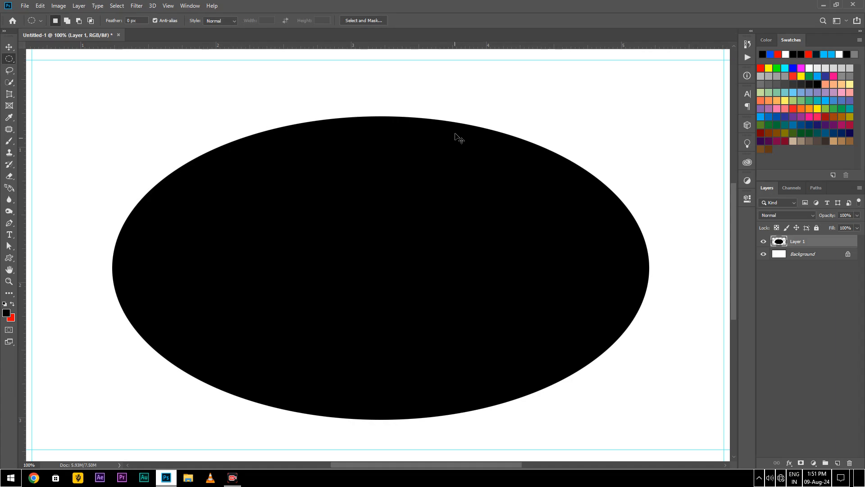
scroll(432, 110, "up", 2)
scroll(432, 108, "up", 5)
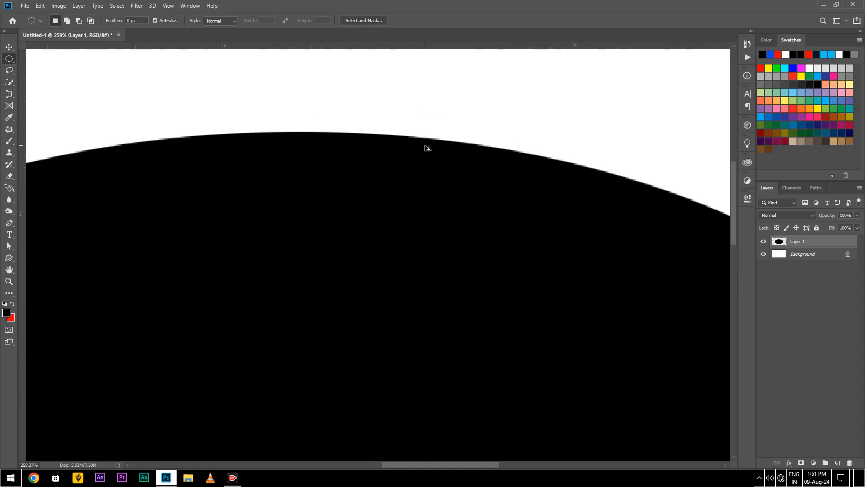
scroll(451, 134, "up", 5)
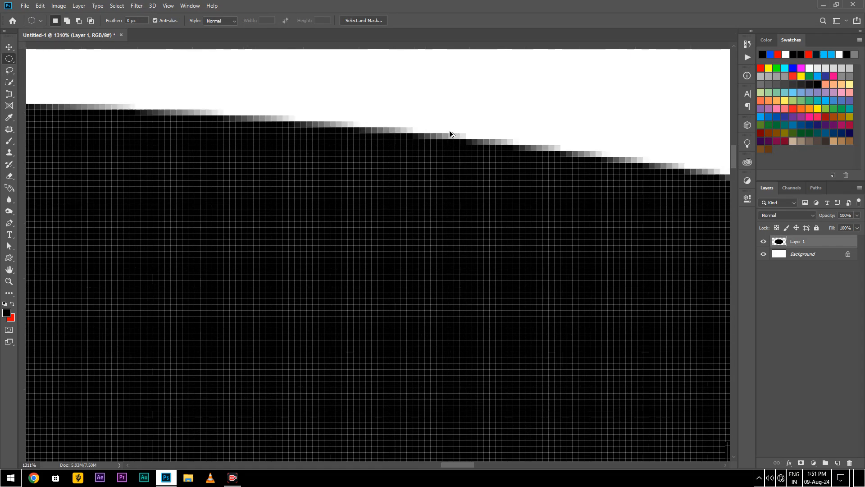
Step: Clear the black fill from the elliptical selection on Layer 1 and reset the tool's feather to 0 px
scroll(459, 145, "down", 15)
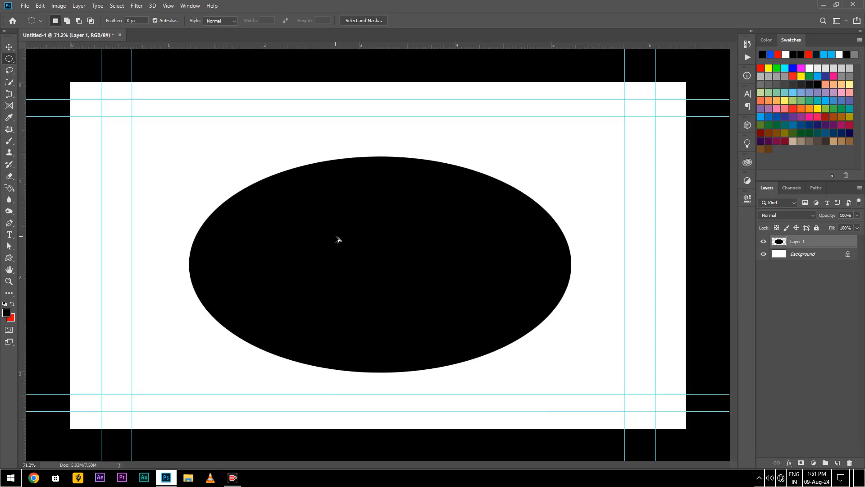
key("Delete")
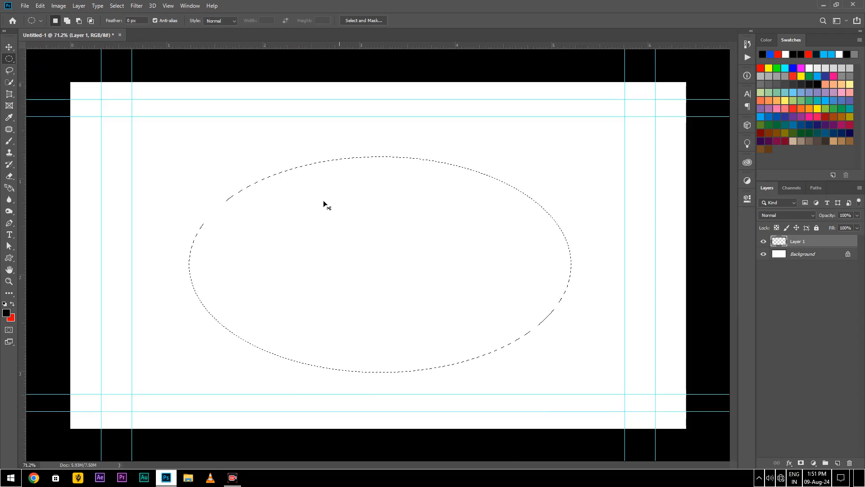
left_click(117, 21)
type("9.3")
key("Return")
type("0")
key("Return")
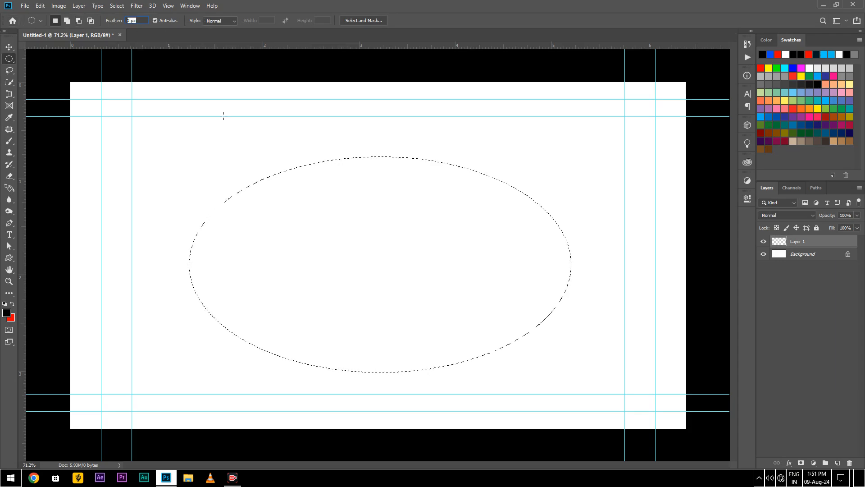
Step: Try the Deselect and Select Inverse commands on the elliptical selection, restoring the original ellipse after each
right_click(474, 173)
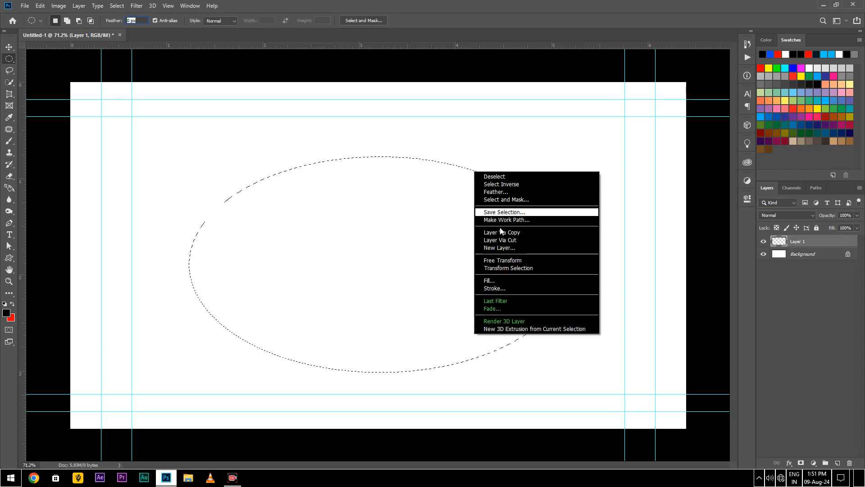
left_click(503, 178)
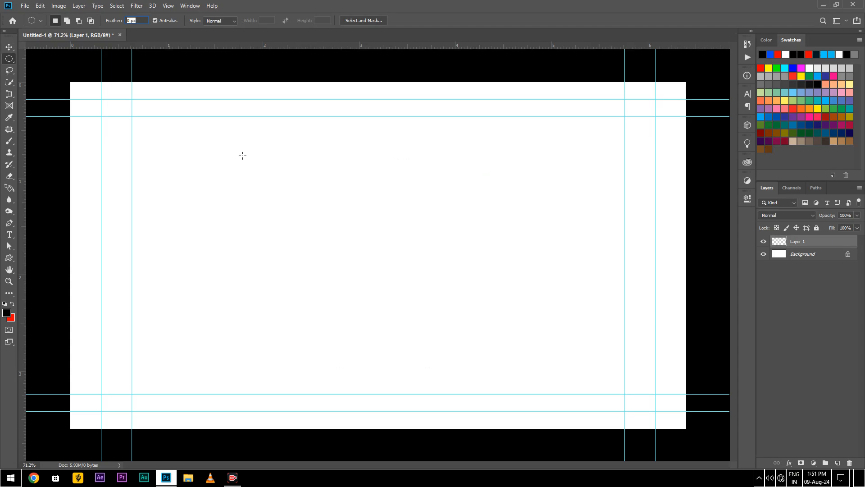
key("ctrl+z")
right_click(457, 166)
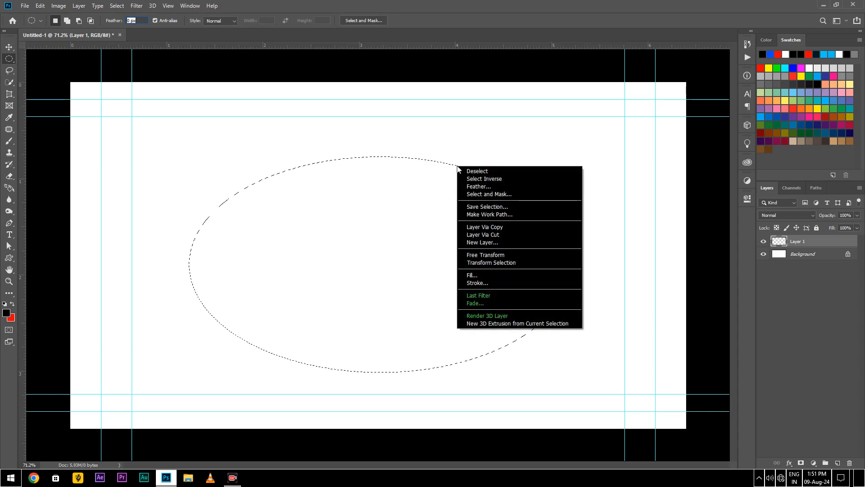
left_click(476, 180)
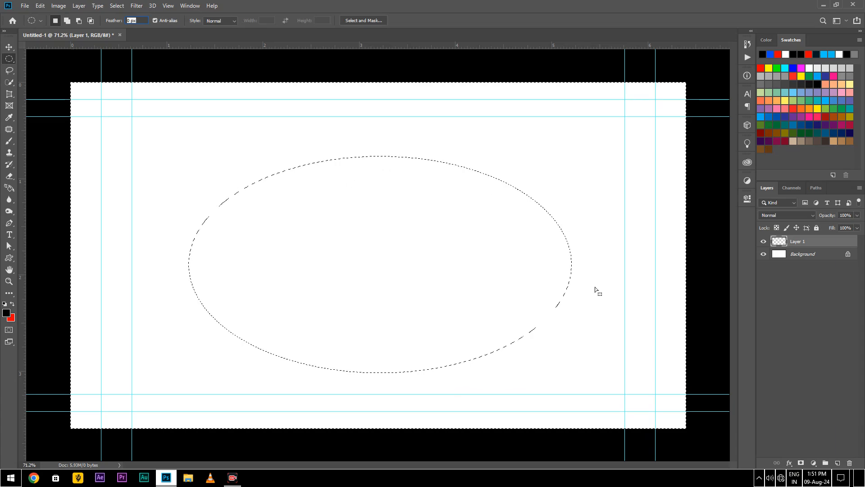
key("ctrl+shift+i")
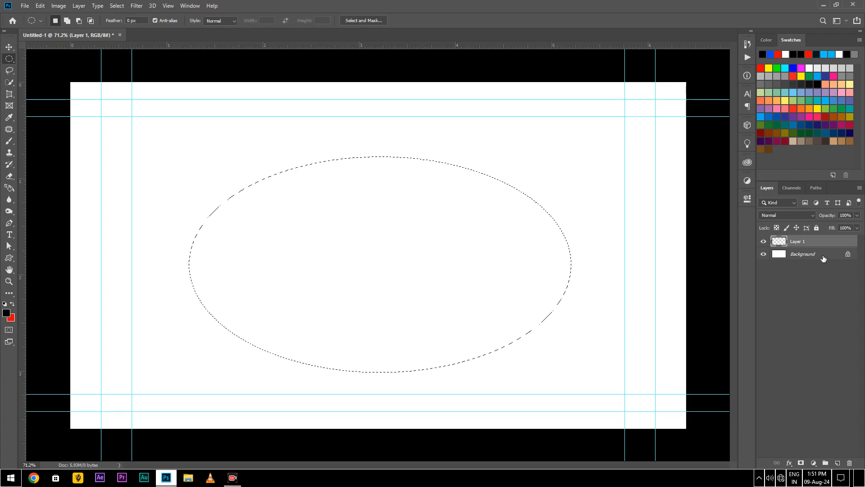
Step: Try filling the ellipse with red and the inverted area around it with black and red, clearing each fill
key("ctrl+BackSpace")
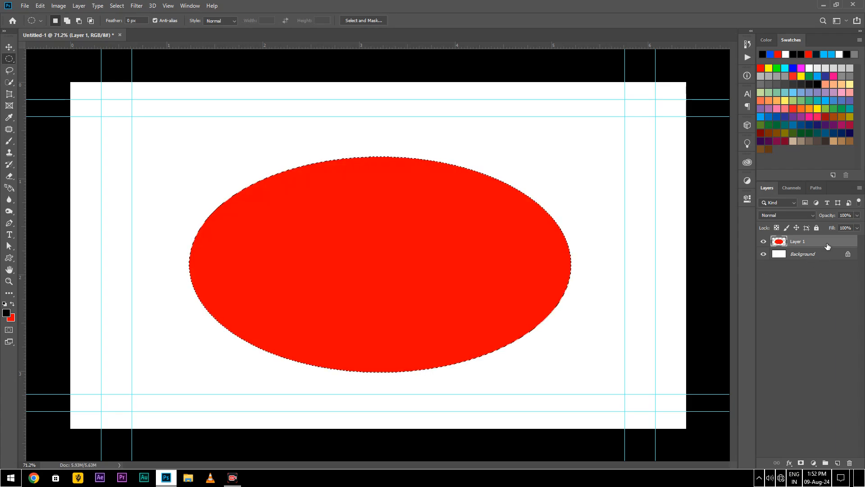
key("Delete")
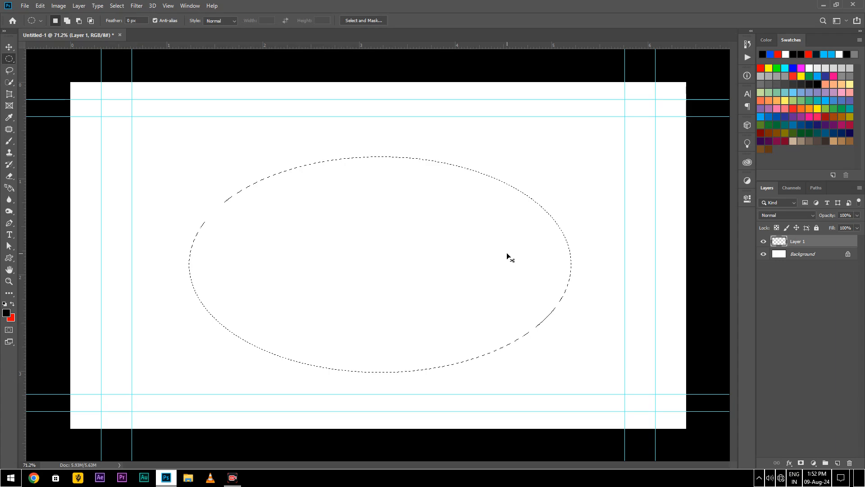
right_click(544, 208)
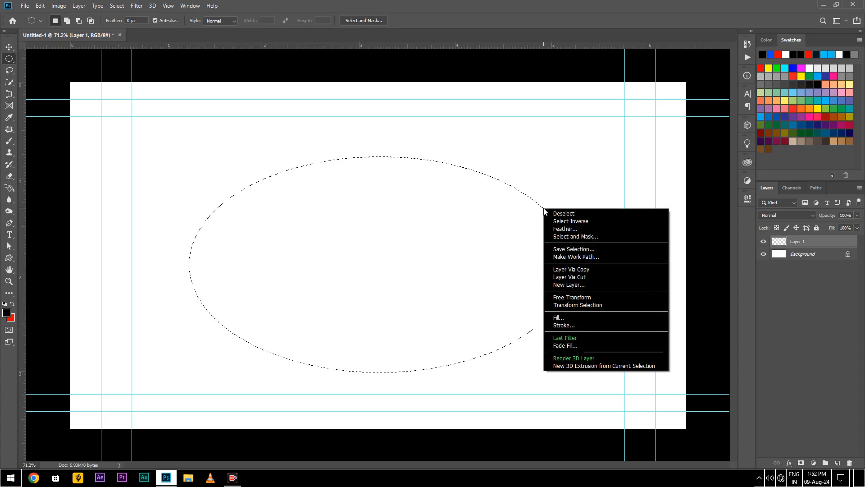
left_click(559, 221)
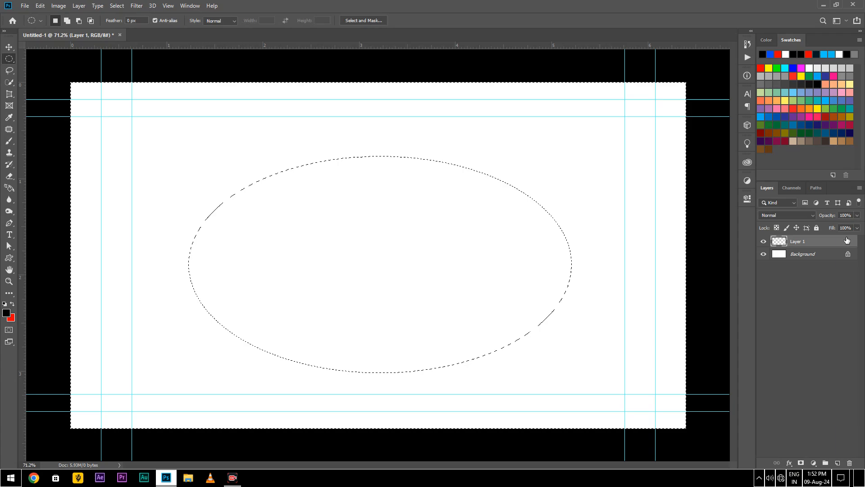
key("alt+BackSpace")
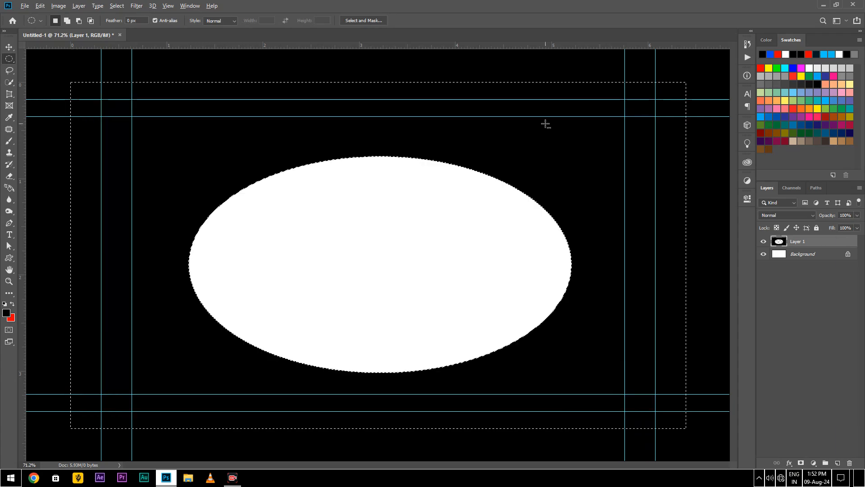
key("ctrl+z")
key("ctrl+BackSpace")
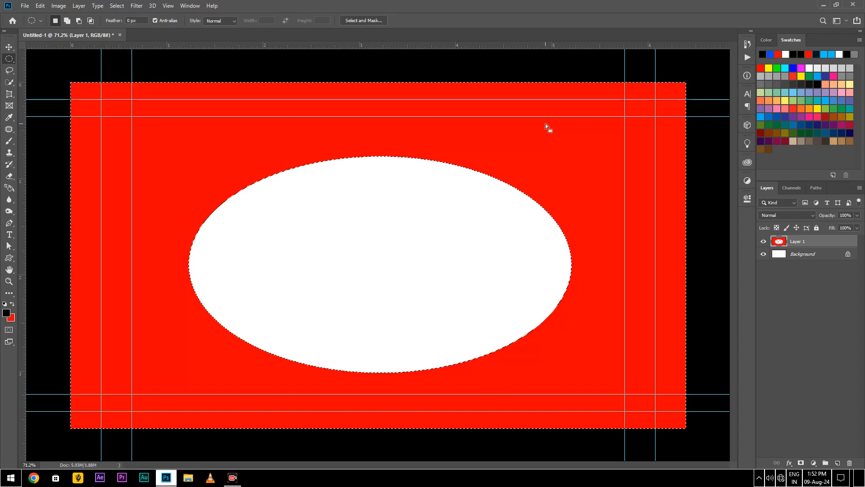
key("ctrl+x")
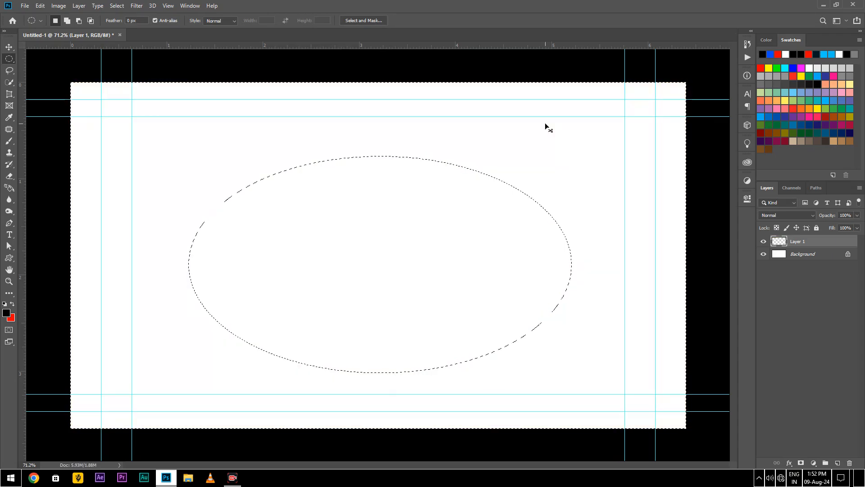
Step: Feather the elliptical selection with the Feather Selection command and fill it with black
right_click(524, 194)
left_click(544, 214)
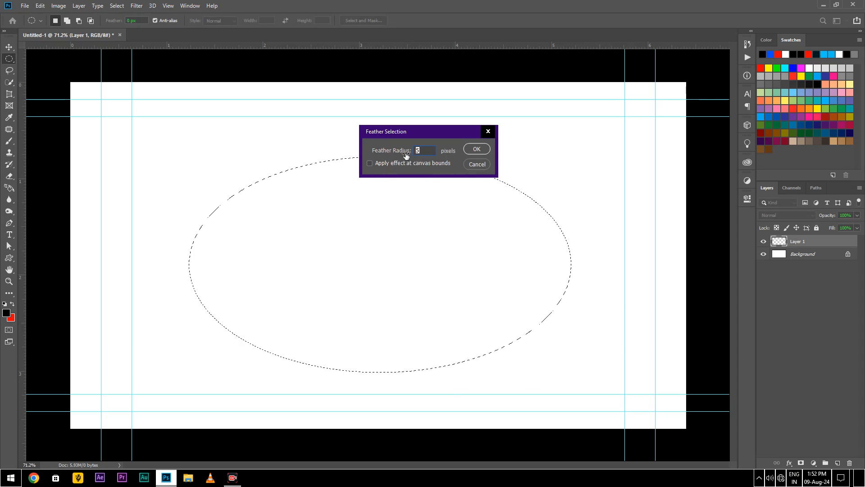
left_click_drag(396, 155, 452, 154)
left_click(476, 151)
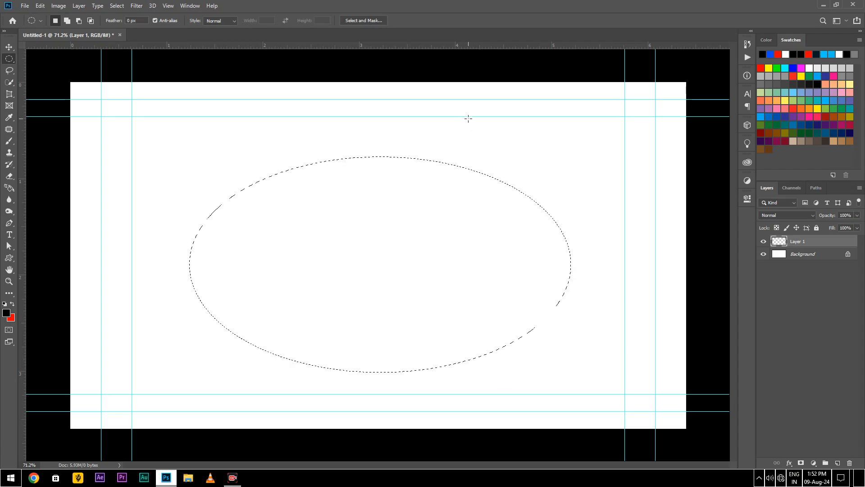
key("alt+BackSpace")
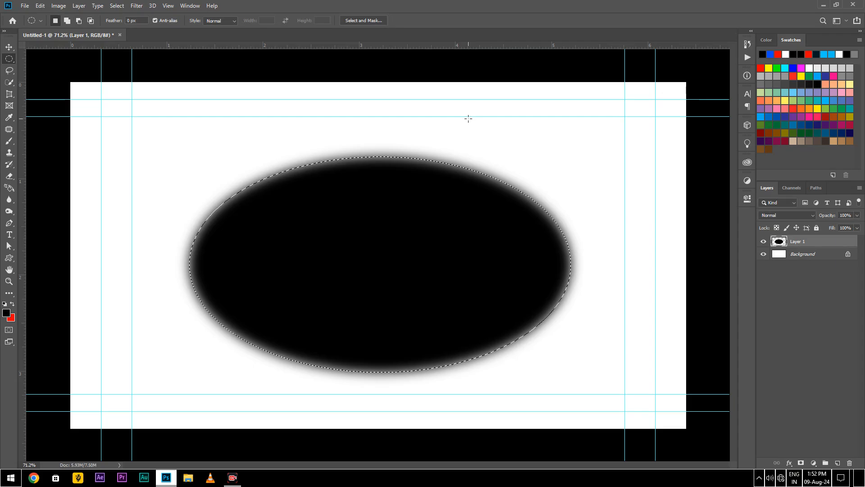
Step: Zoom in on the feathered ellipse's upper edge to examine how the black fades out across the selection border
scroll(414, 148, "up", 5)
scroll(414, 140, "up", 5)
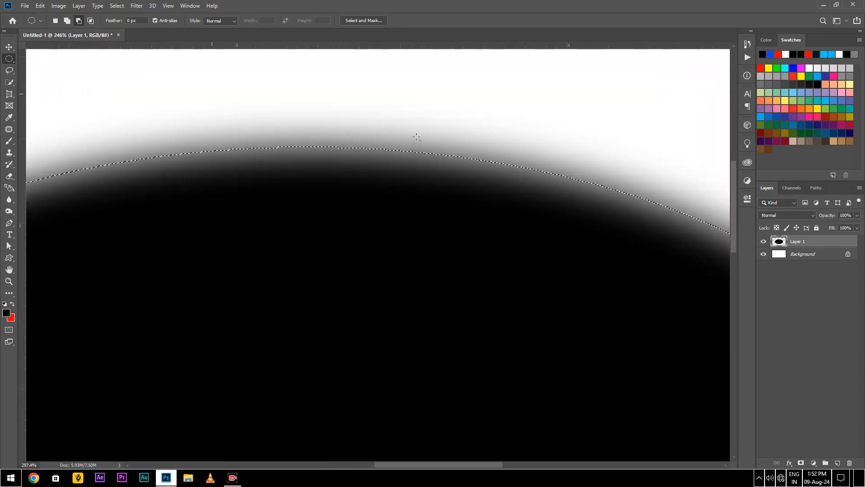
scroll(423, 199, "down", 3)
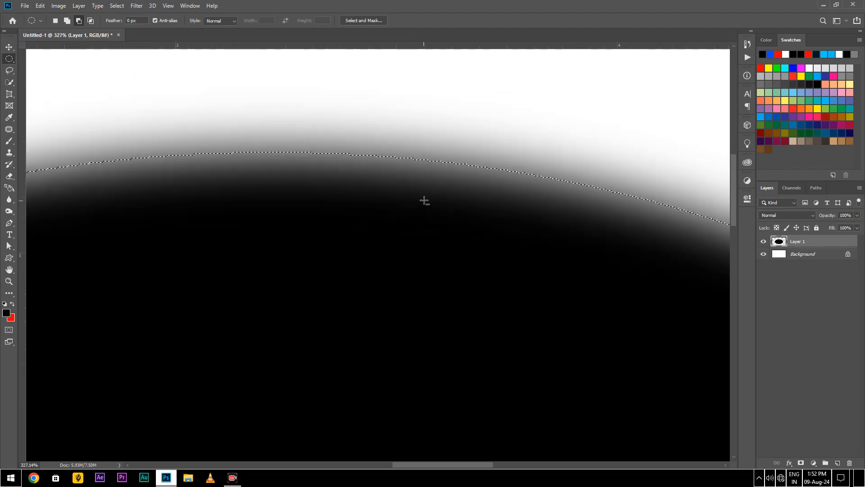
scroll(423, 184, "up", 4)
scroll(402, 212, "up", 1)
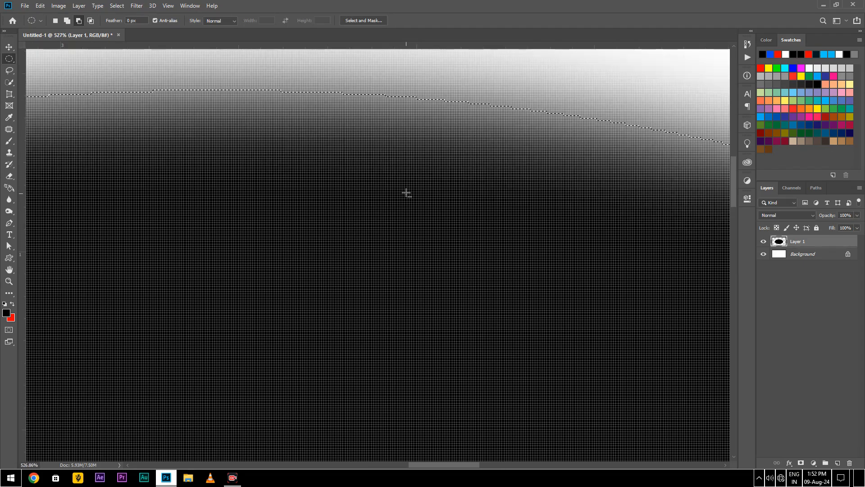
scroll(406, 193, "down", 2)
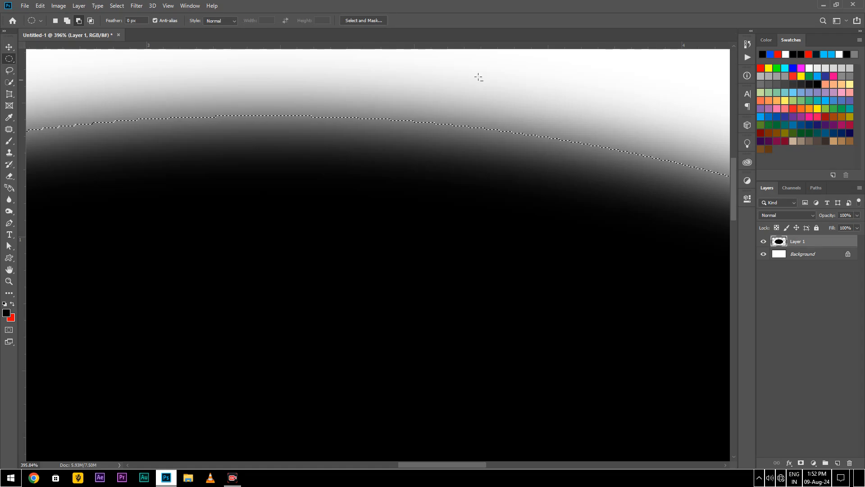
scroll(468, 91, "down", 5)
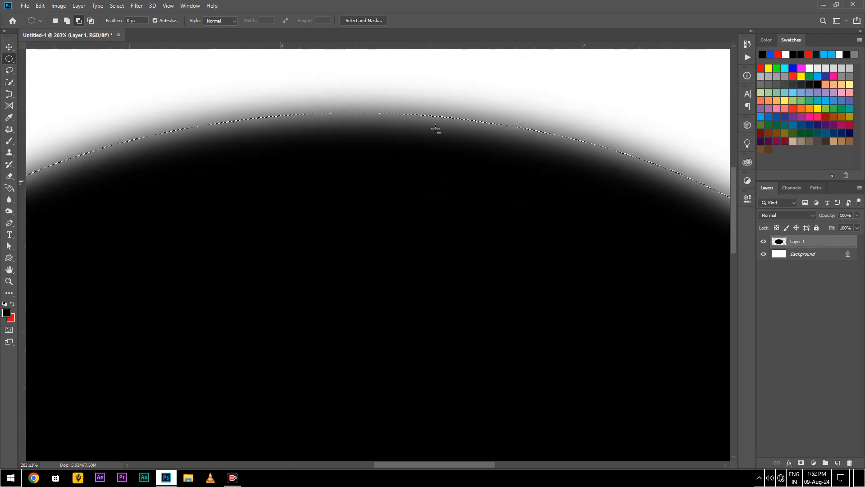
Step: Clear the black fill, set the marquee tool's feather to 22.3 px, and refill the elliptical selection with black
key("Delete")
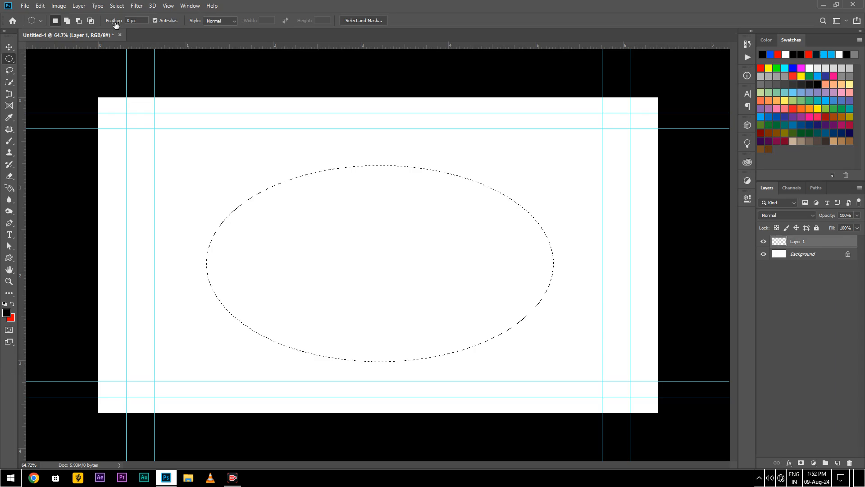
left_click_drag(115, 25, 211, 26)
key("alt+BackSpace")
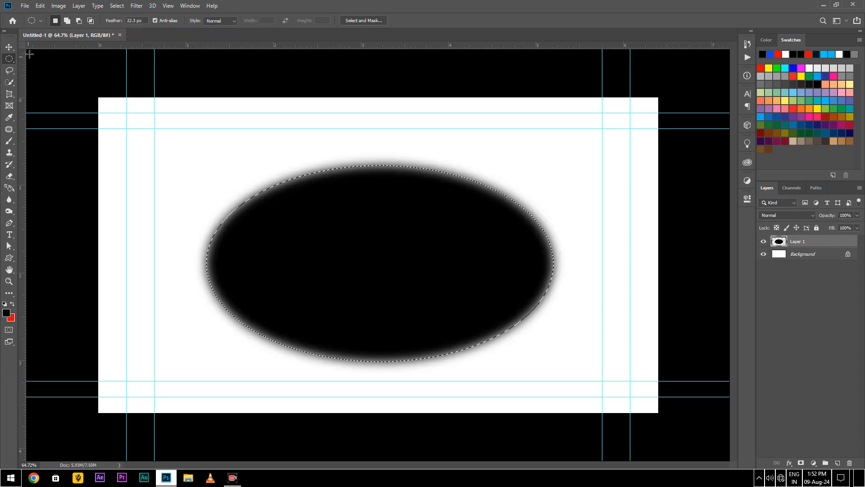
Step: Add an ellipse about 0.75 x 0.95 in near the canvas's upper-left corner to the selection and fill both with red on a new layer
left_click_drag(139, 143, 205, 226)
key("shift+BackSpace")
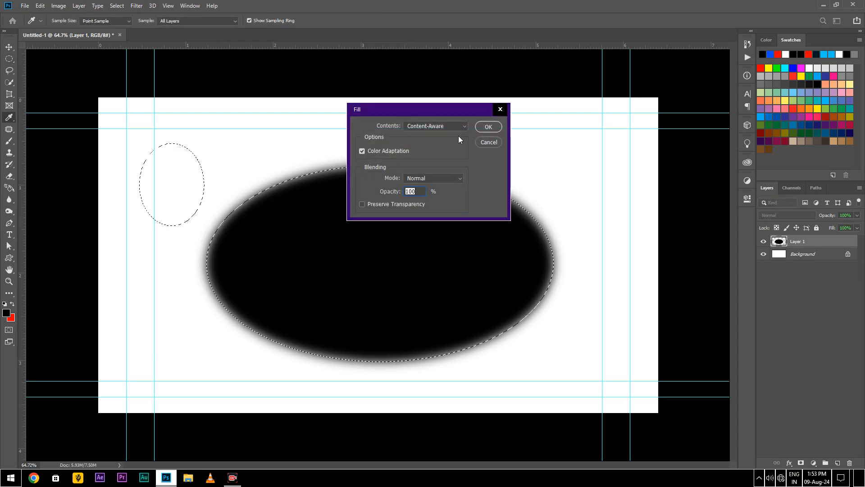
left_click(500, 109)
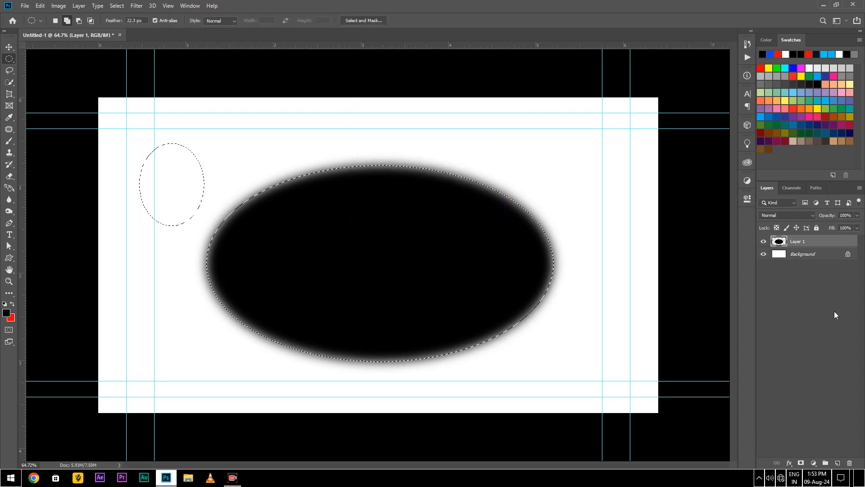
left_click(860, 187)
left_click(818, 152)
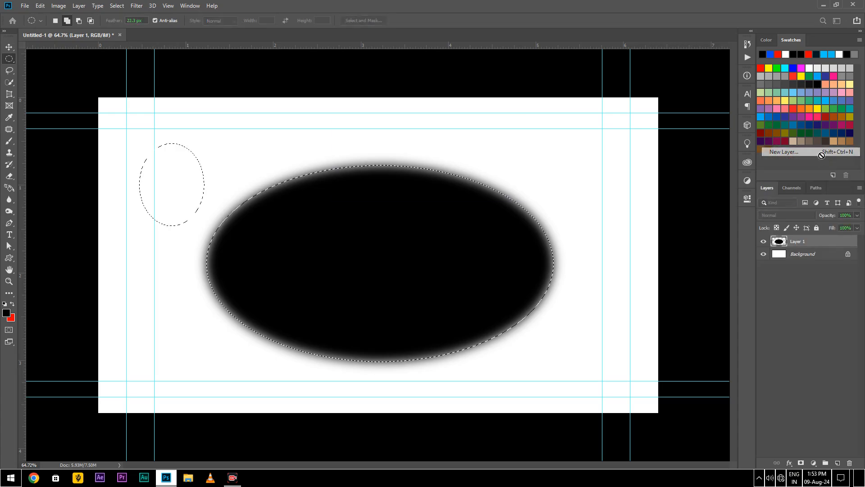
left_click(505, 140)
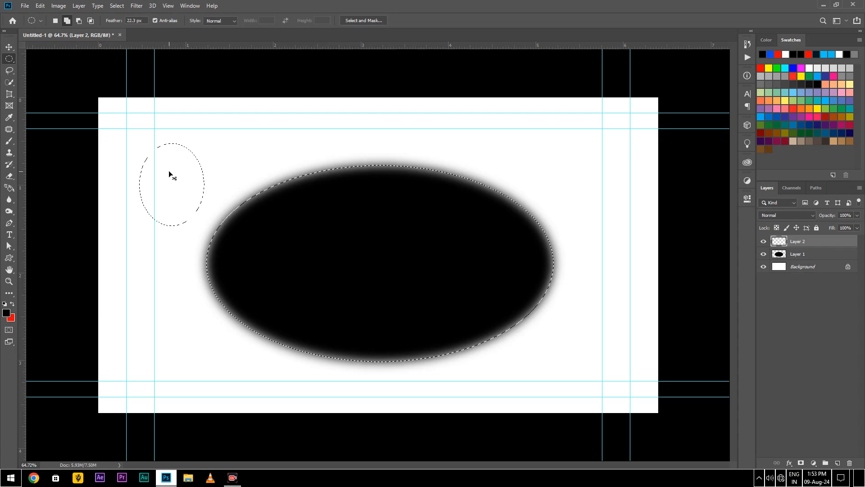
key("ctrl+BackSpace")
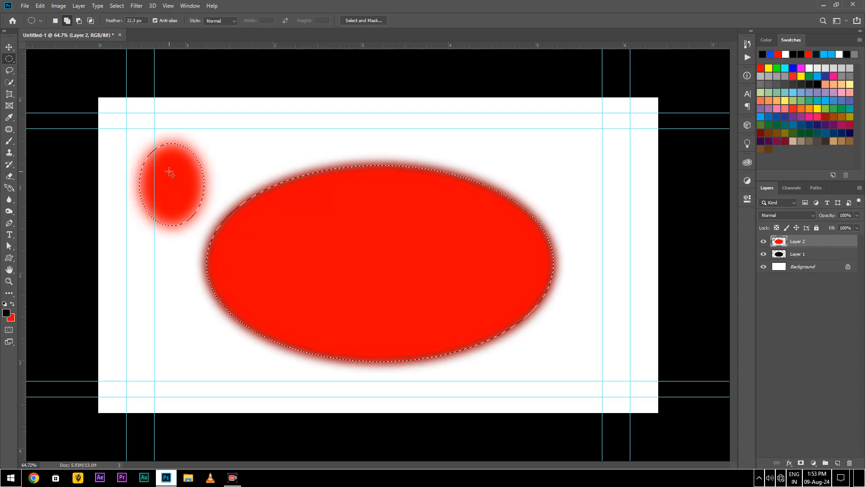
Step: Undo back past the red fill, new layer, added small ellipse and black fill, and refill the large ellipse with black
key("ctrl+z")
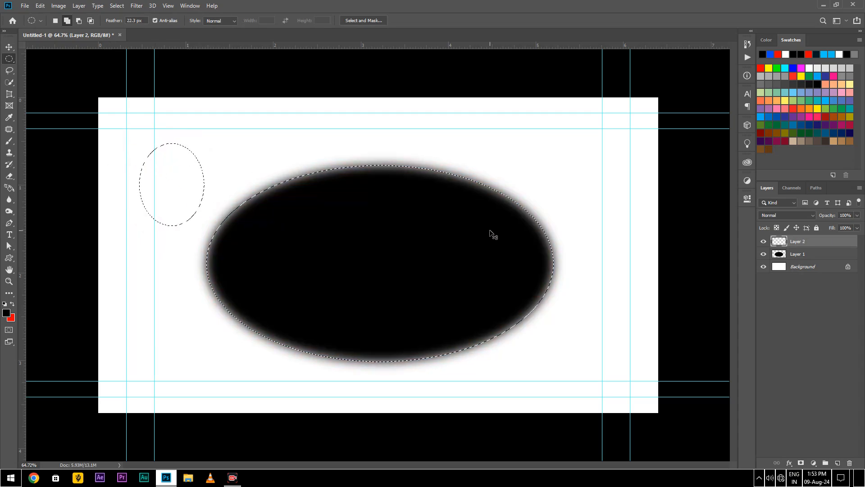
key("ctrl+z")
key("ctrl+z")
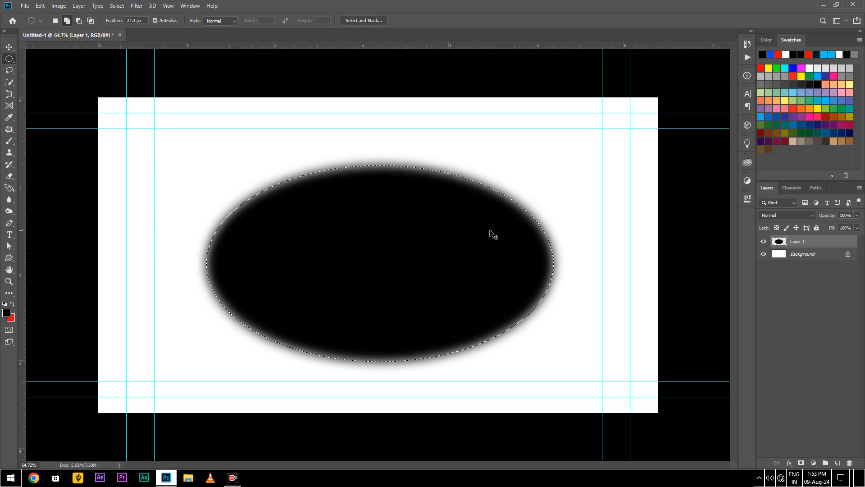
key("ctrl+z")
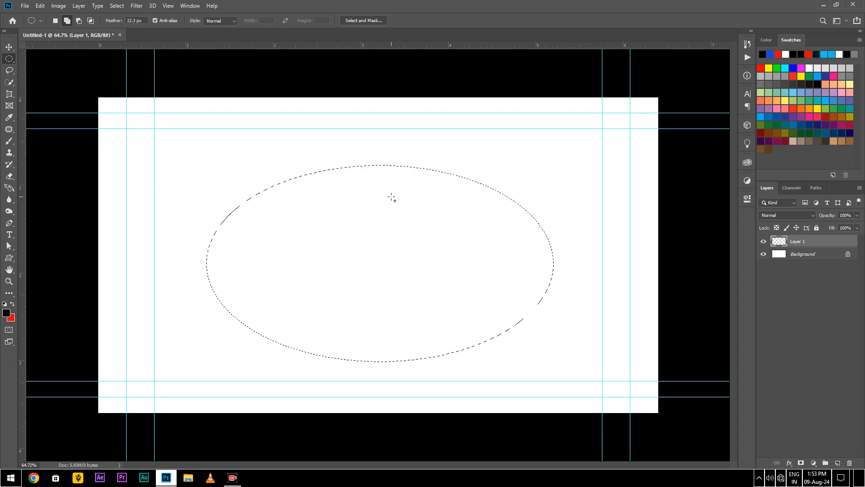
key("alt+BackSpace")
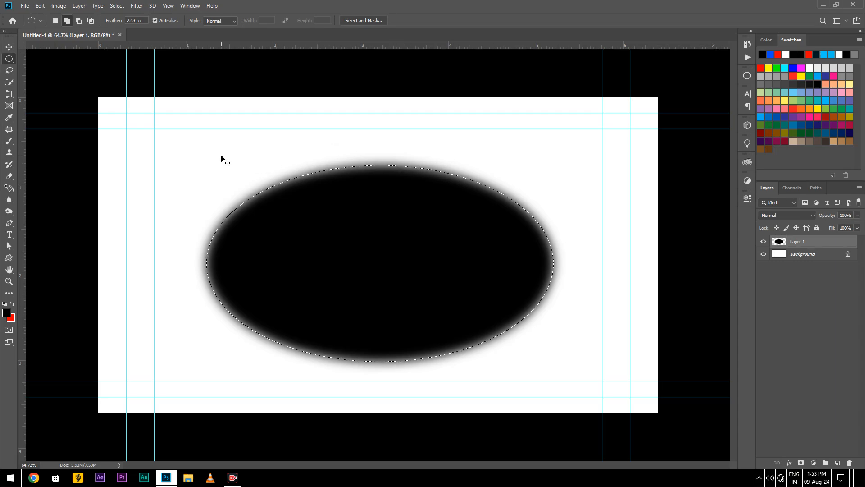
Step: Deselect the large ellipse, select a new one about 0.85 x 1.2 in near the canvas's upper-left corner, and fill it with black
left_click_drag(174, 144, 261, 202)
key("ctrl+z")
key("ctrl+d")
left_click_drag(195, 136, 120, 241)
key("alt+BackSpace")
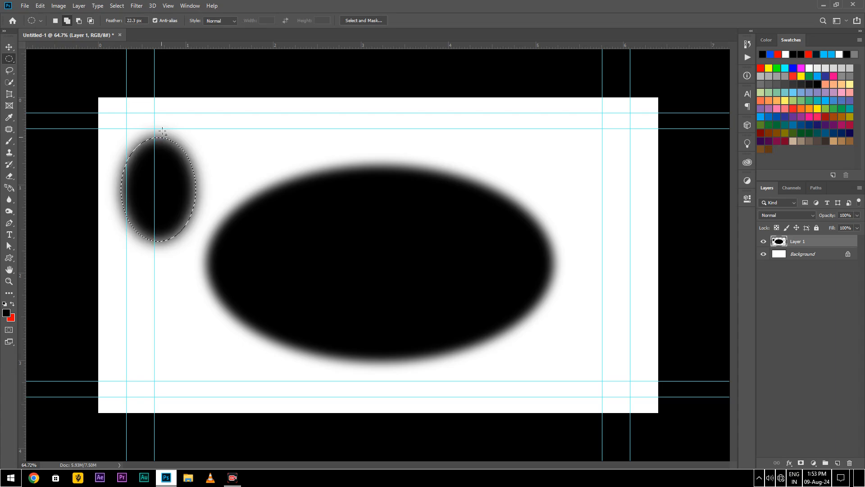
Step: Clear the small feathered ellipse's black fill, deselect it, and set the marquee tool's feather to 0 px
key("Delete")
key("ctrl+d")
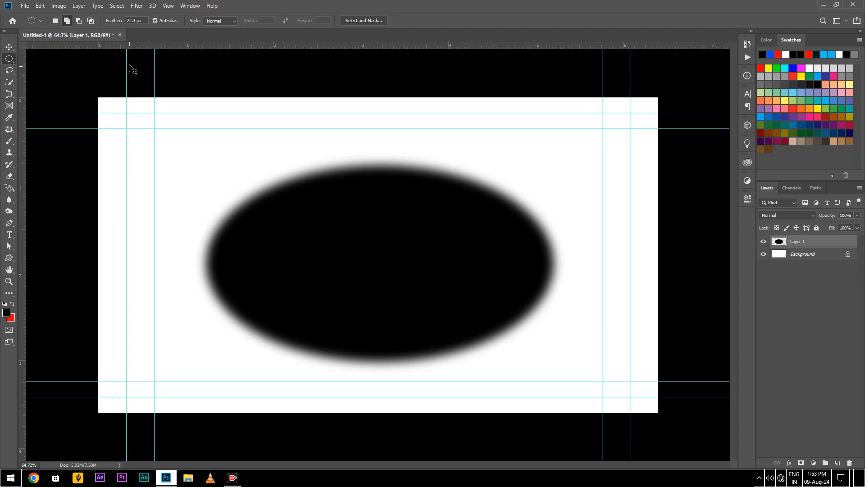
left_click_drag(117, 21, 2, 42)
Step: Select an ellipse about 1.1 x 0.95 in near the canvas's upper-left corner and fill it with red
left_click_drag(132, 128, 227, 212)
key("ctrl+BackSpace")
scroll(177, 156, "up", 4)
scroll(202, 184, "down", 5)
Step: Select an ellipse about 1.4 x 1.05 in near the canvas's upper-right corner, fill it with black, and deselect
left_click_drag(488, 146, 599, 229)
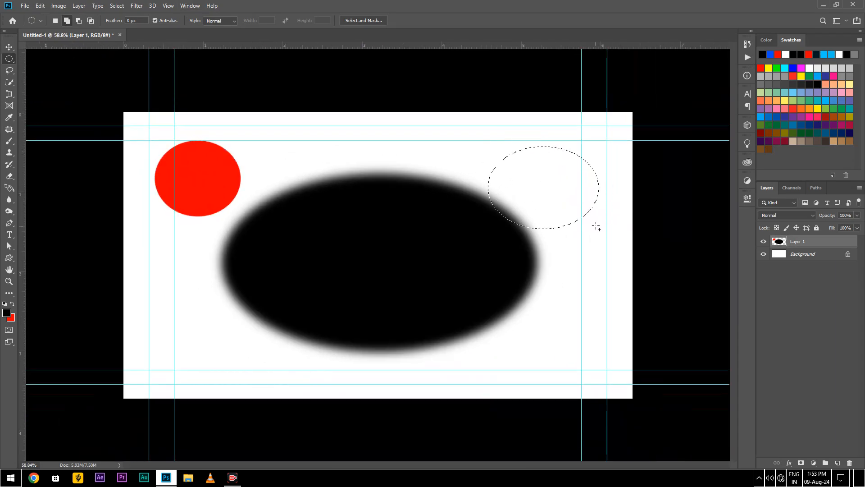
key("alt+BackSpace")
key("ctrl+d")
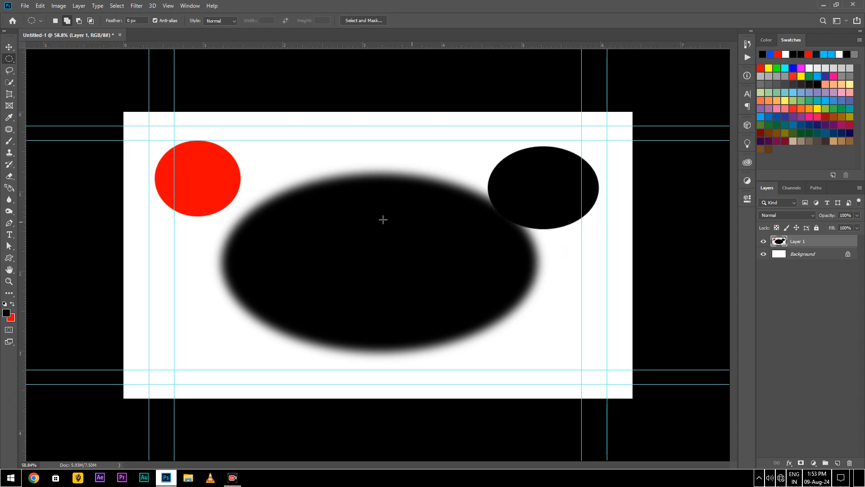
Step: Reselect the hard-edged black ellipse and view the Feather Selection settings, closing them without applying a feather
key("ctrl+shift+d")
right_click(592, 169)
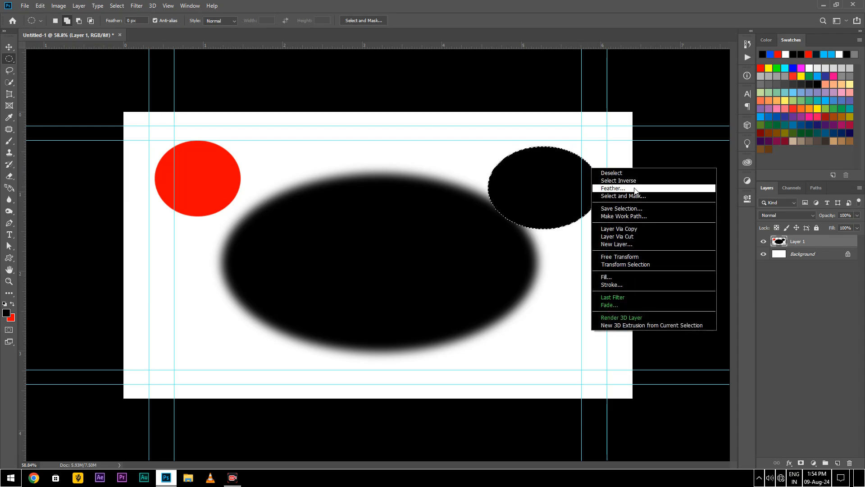
left_click(636, 189)
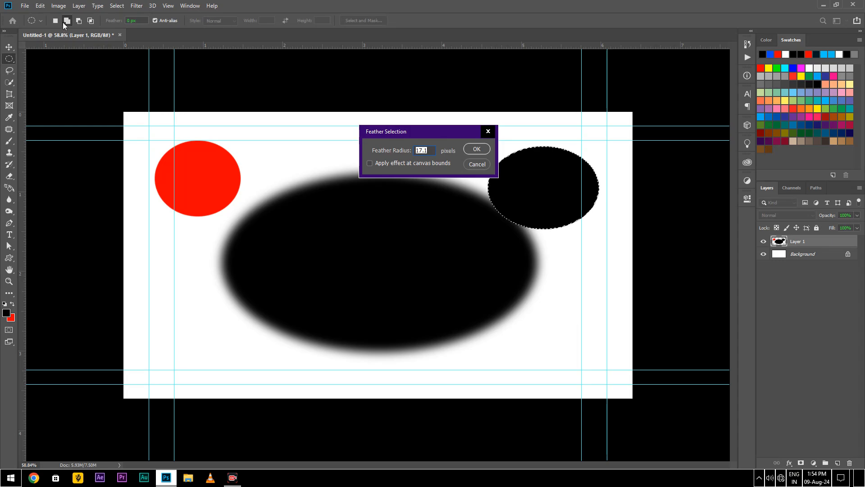
left_click(128, 15)
left_click(489, 132)
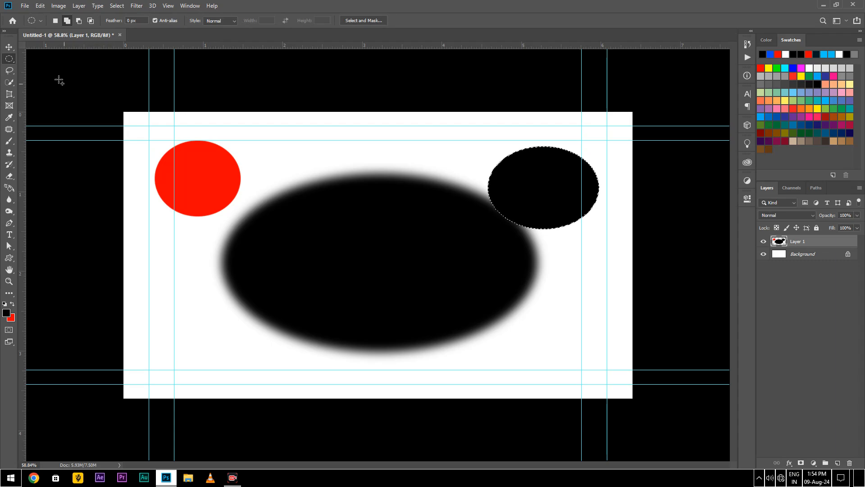
Step: Create a new layer and add an ellipse about 2.25 x 1.35 in near the canvas's upper middle to the selection
right_click(569, 156)
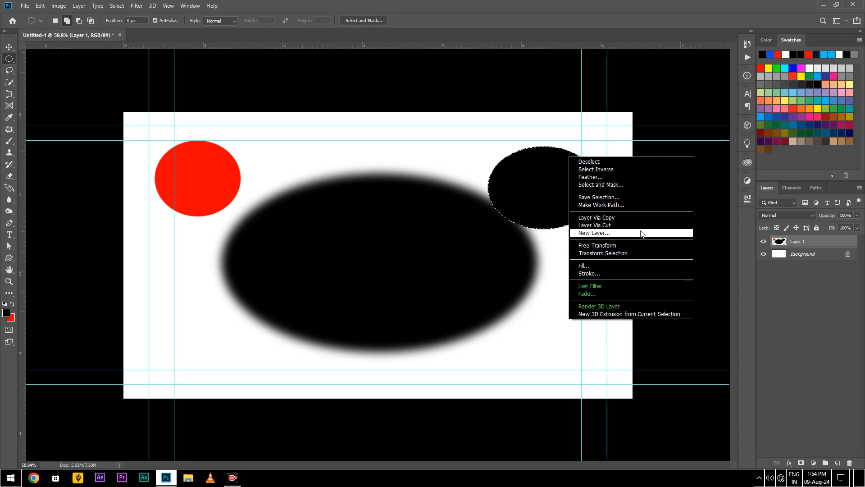
left_click(640, 233)
left_click(507, 141)
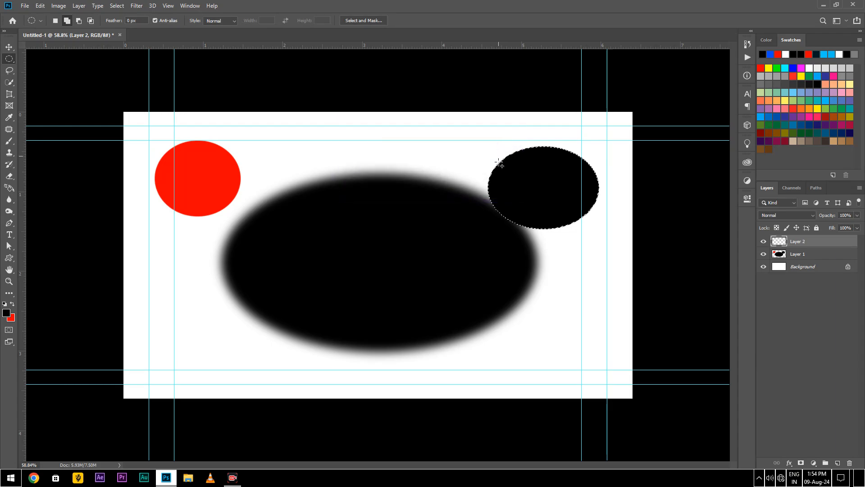
left_click_drag(289, 126, 469, 233)
Step: Stroke both selected ellipses with 139 px black outside, and move the stroked area down and left over the large ellipse
right_click(444, 194)
left_click(483, 309)
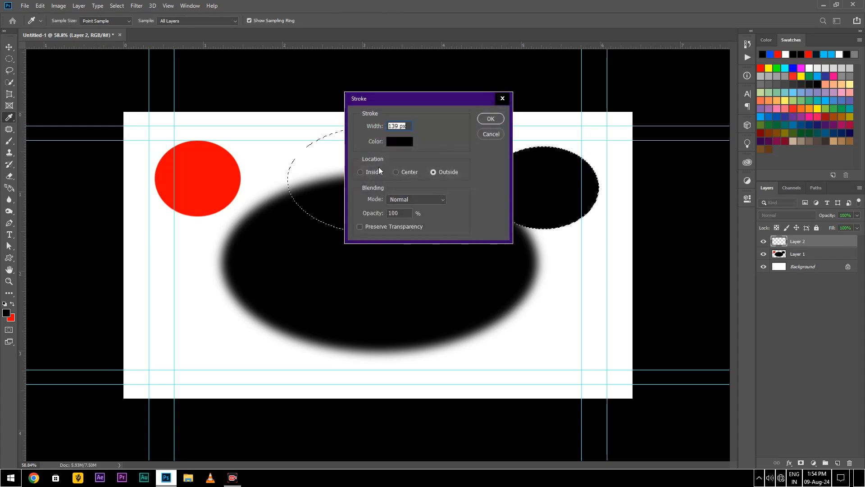
left_click(490, 119)
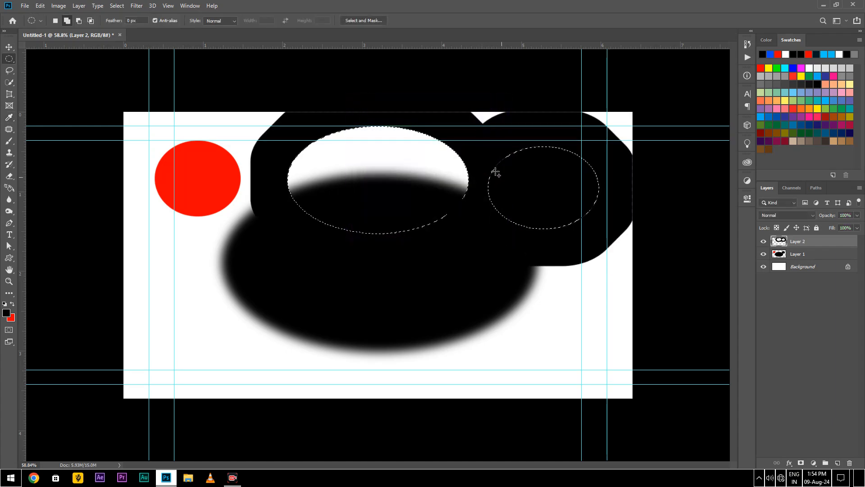
key("v")
left_click_drag(482, 161, 409, 222)
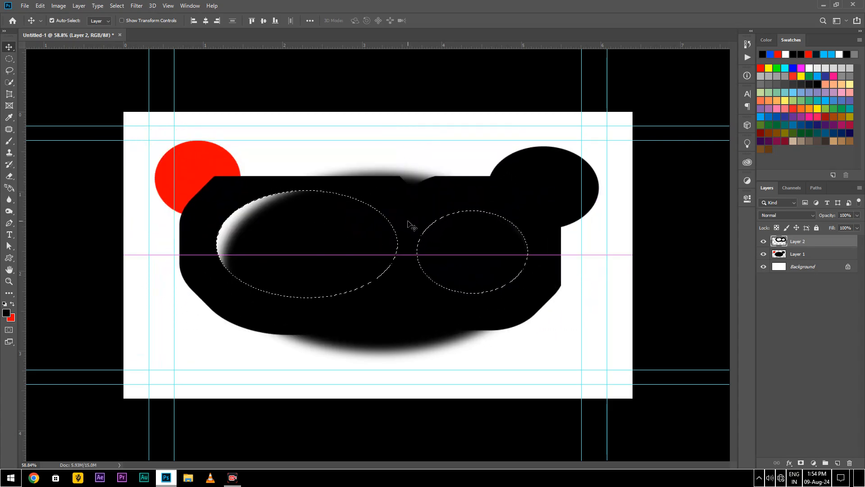
Step: Undo back past the move, stroke, new layer, and the hard-edged black ellipse near the canvas's upper-right corner
key("ctrl+z")
key("ctrl+z")
key("ctrl+z")
key("ctrl+z")
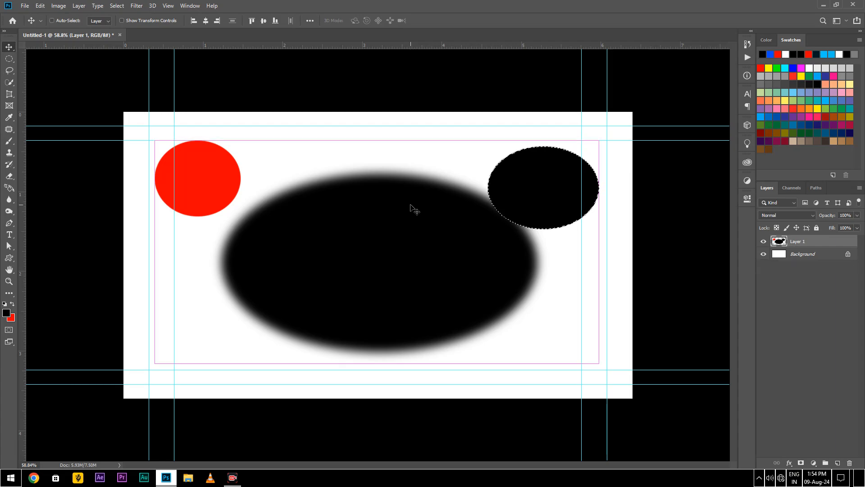
key("ctrl+z")
key("ctrl+z")
key("ctrl+z")
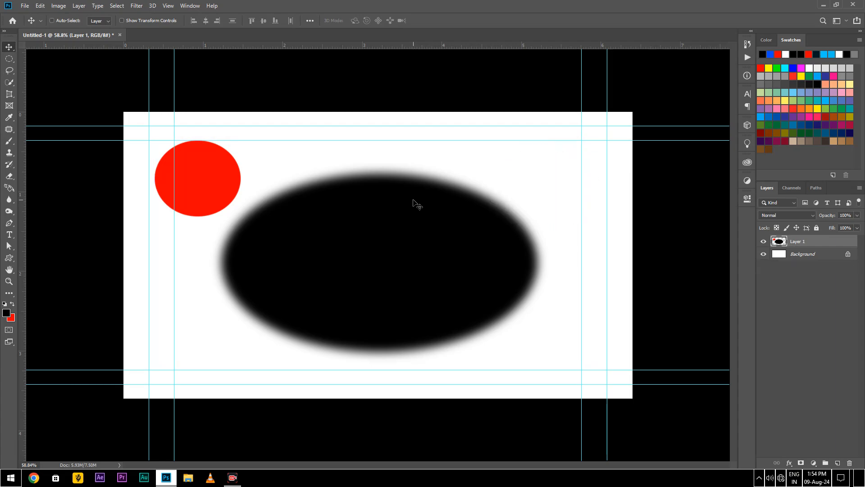
Step: Turn off Anti-alias for the Elliptical Marquee Tool and erase an ellipse about 3.7 x 1.85 in from the large black ellipse's upper right
left_click(10, 58)
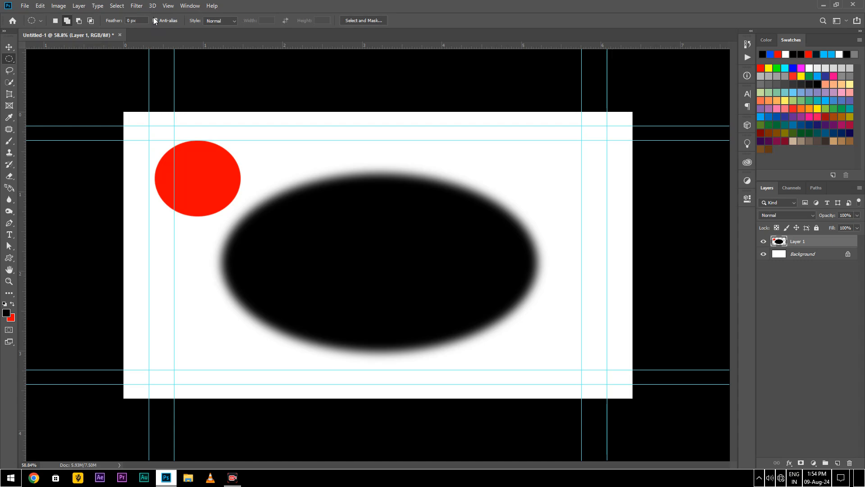
left_click_drag(355, 250, 414, 284)
left_click_drag(325, 147, 618, 294)
key("Delete")
Step: Delete Layer 1 so only the white Background remains
left_click(788, 292)
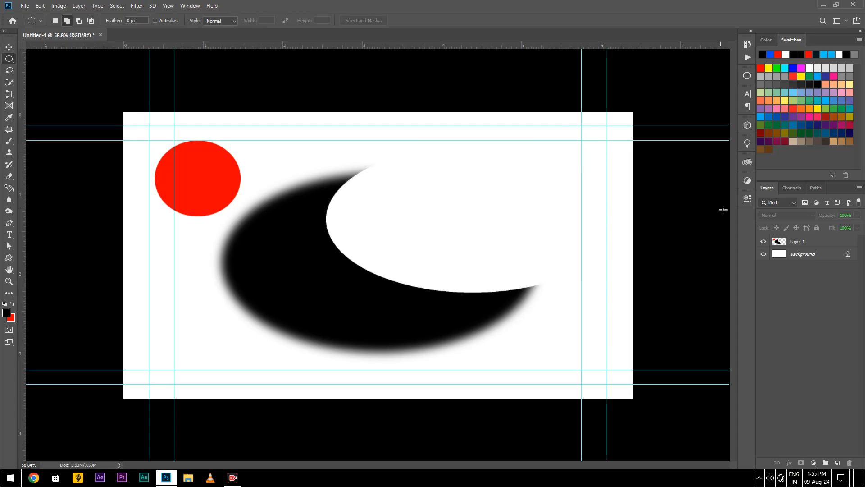
left_click(846, 242)
key("Delete")
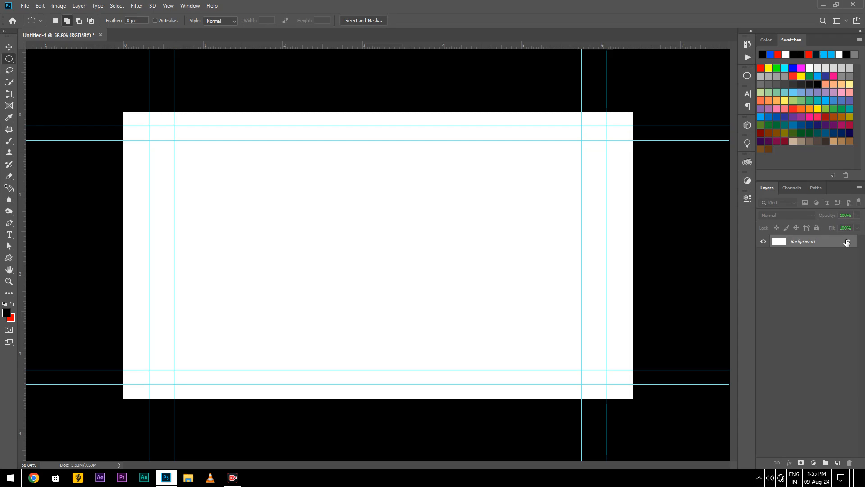
Step: Select an ellipse about 2.7 x 2.35 in on the canvas's left half and fill it with black on a new layer
left_click_drag(337, 363, 394, 377)
left_click(860, 187)
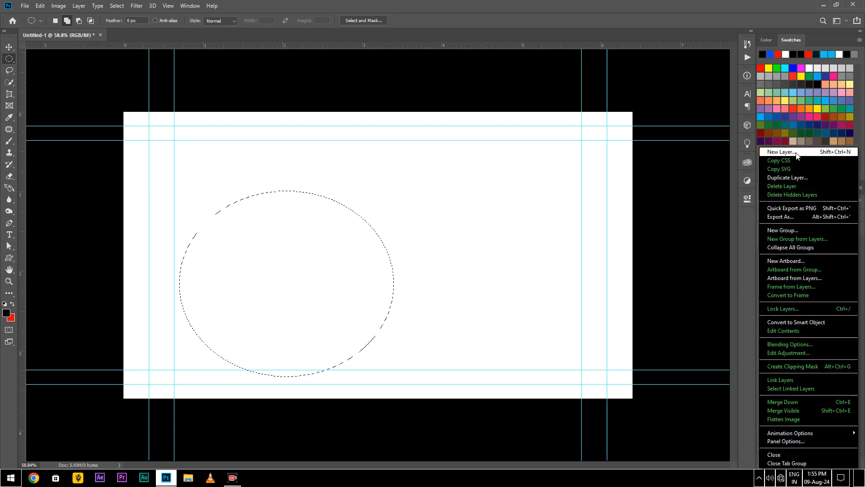
left_click(773, 153)
left_click(505, 141)
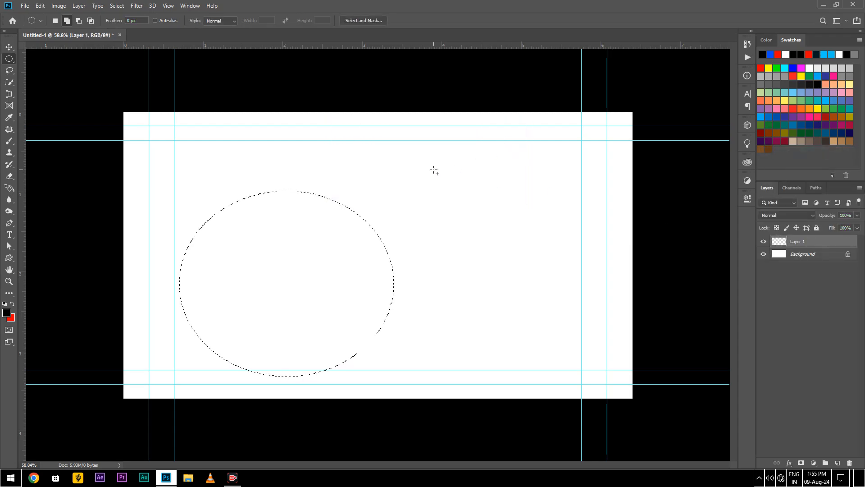
key("alt+BackSpace")
Step: Add an ellipse about 2.5 x 2.2 in on the canvas's right half to the selection, and with Anti-alias on, fill both black on a new layer
key("shift")
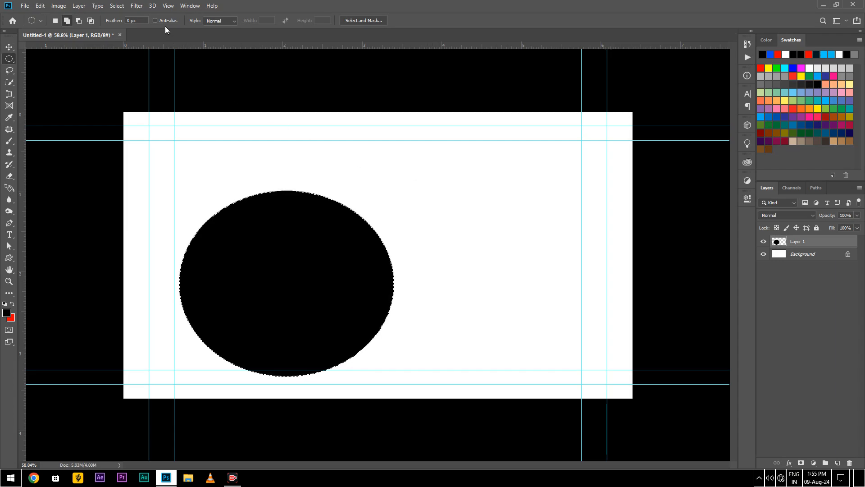
left_click_drag(426, 159, 623, 333)
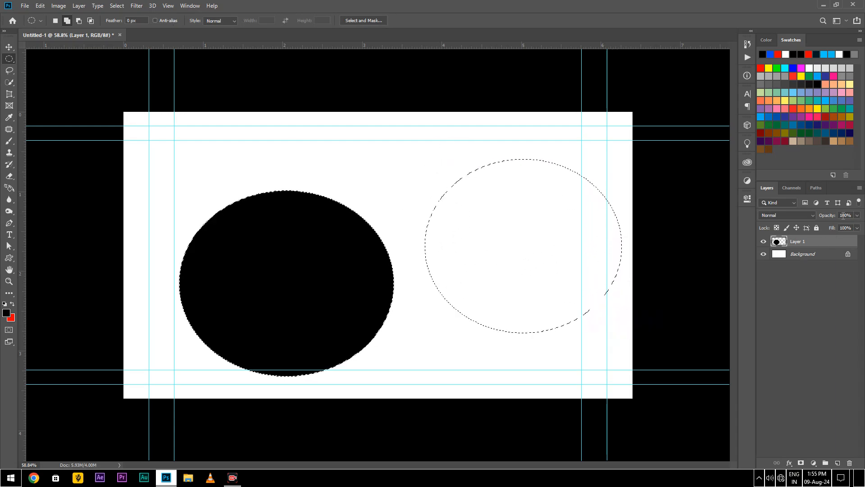
left_click(859, 187)
left_click(784, 153)
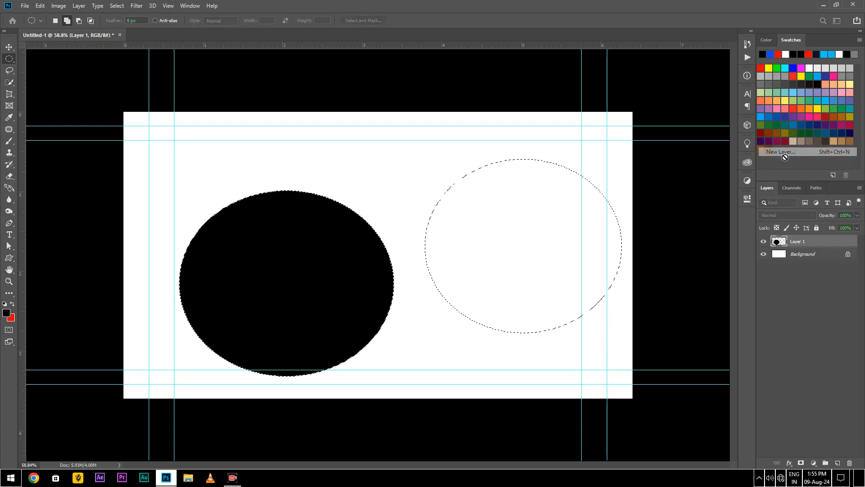
left_click(505, 141)
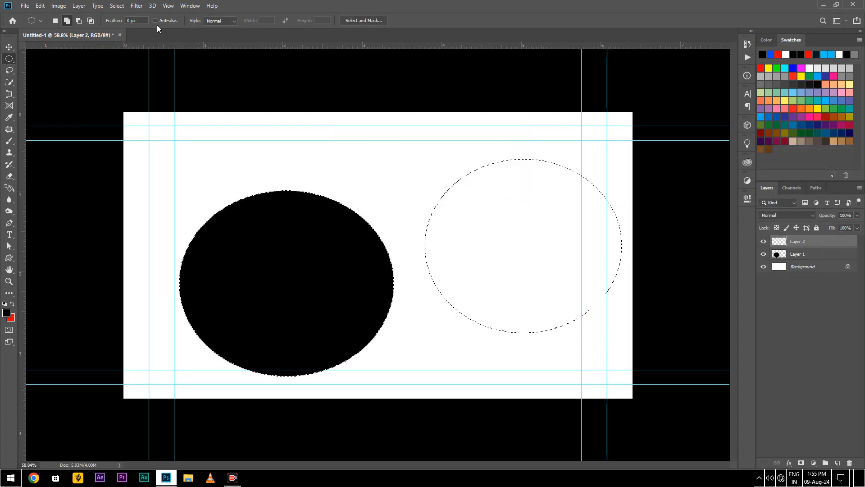
key("alt+BackSpace")
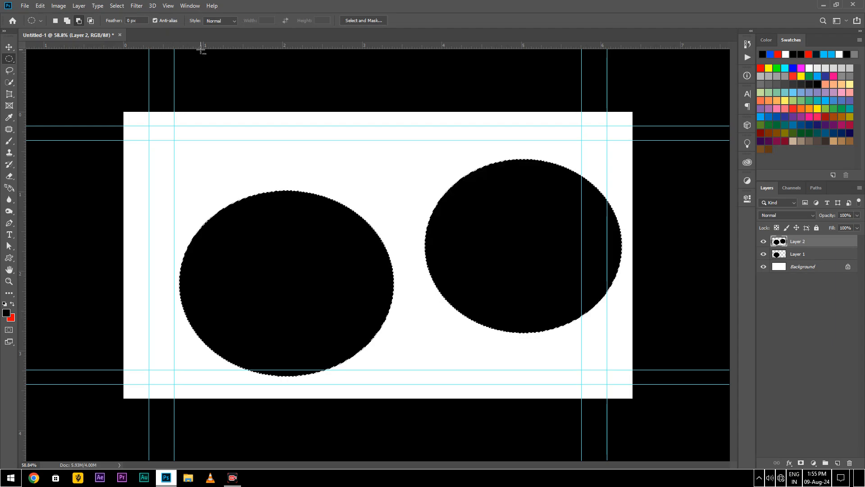
key("ctrl+d")
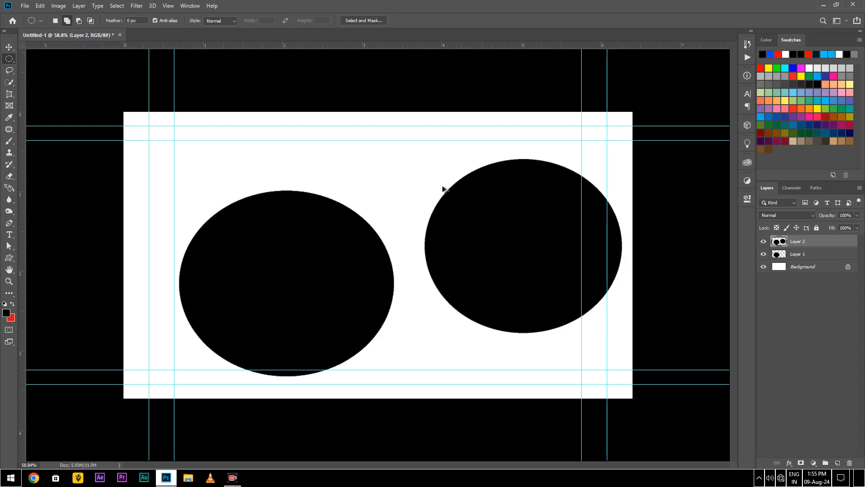
Step: Examine and compare the edges of the two black ellipses at high magnification
scroll(381, 224, "up", 4)
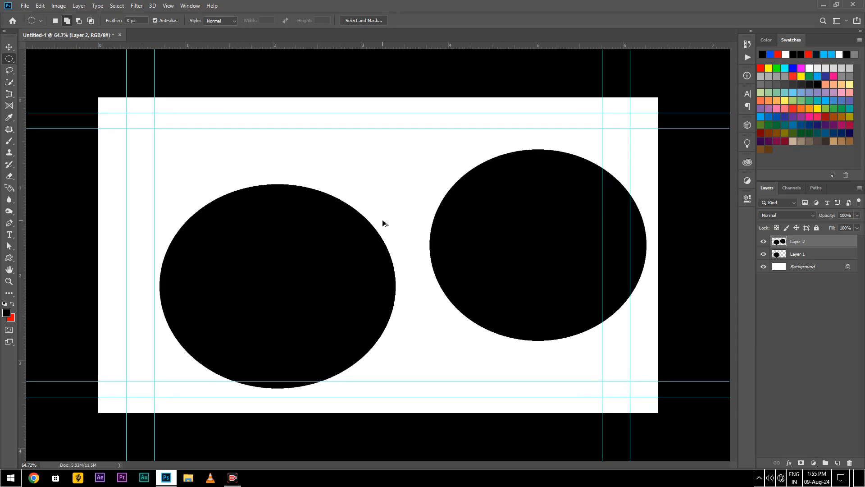
scroll(339, 194, "up", 3)
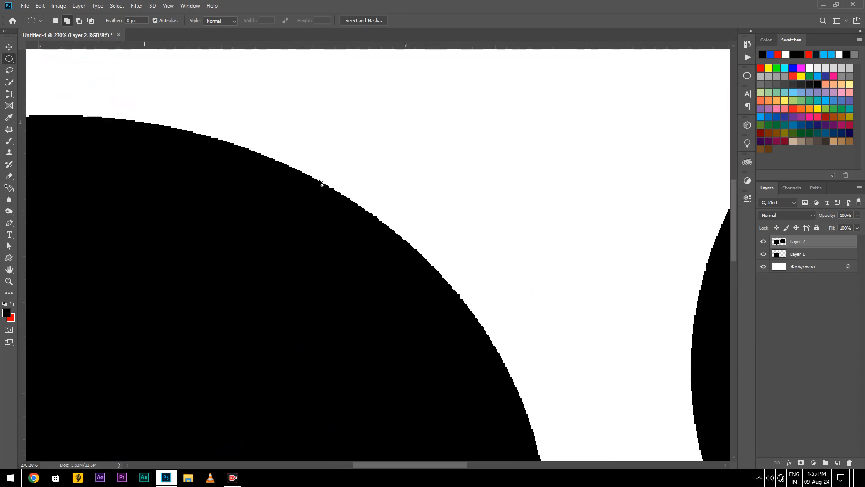
scroll(325, 189, "up", 2)
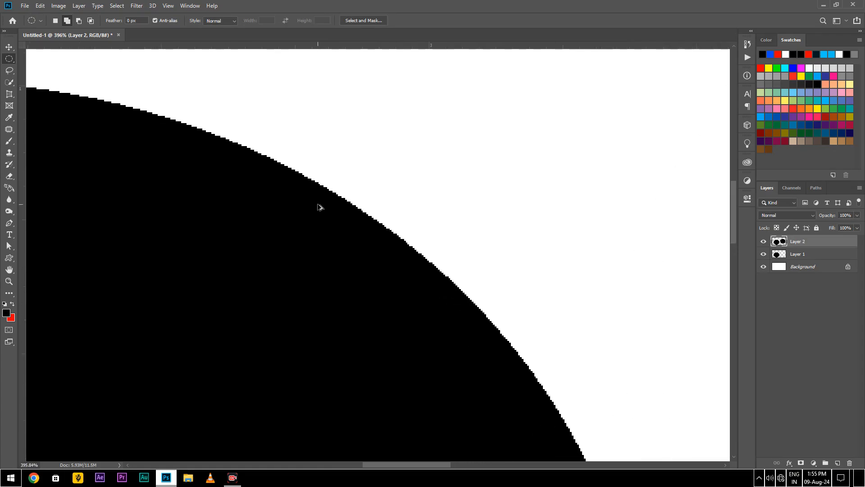
scroll(185, 229, "down", 4)
scroll(482, 149, "up", 6)
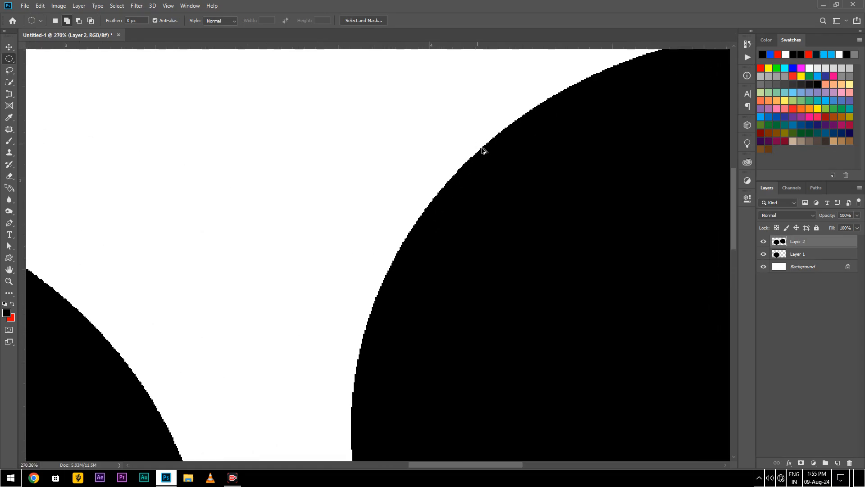
scroll(483, 147, "down", 6)
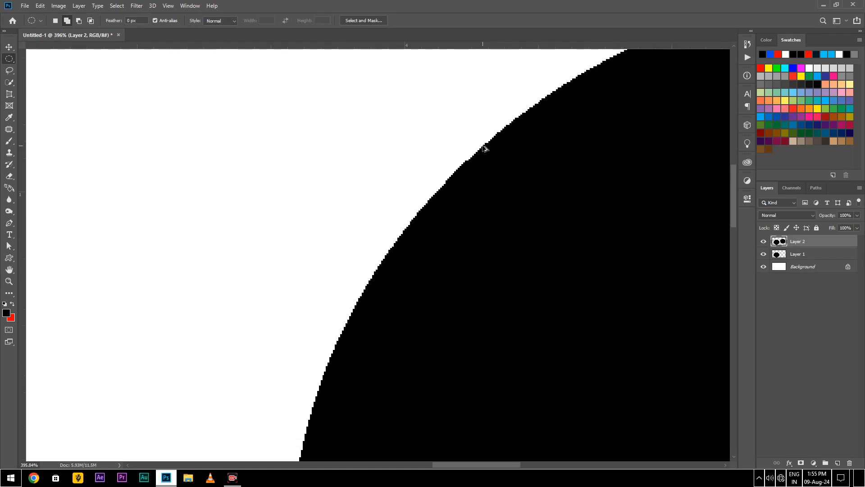
scroll(455, 194, "down", 3)
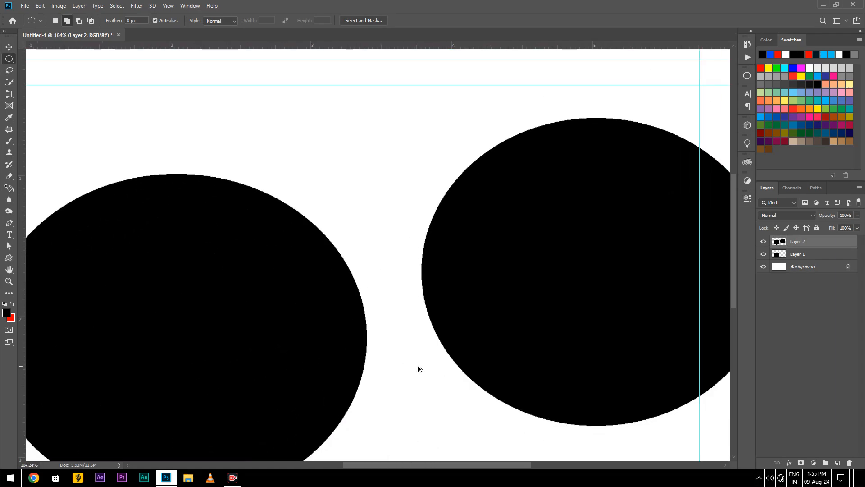
scroll(417, 366, "down", 2)
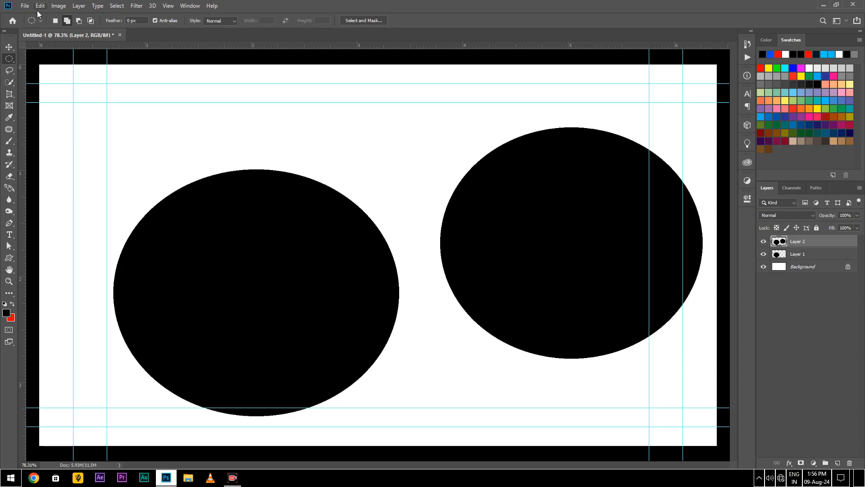
Step: Load Layer 2's pixels as a selection, clear its black fills, and deselect
left_click(206, 20)
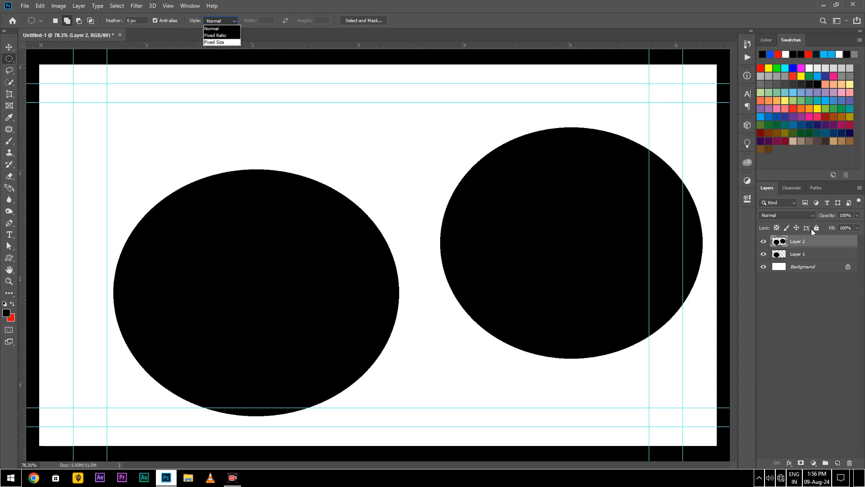
left_click(797, 242)
left_click(796, 249, "ctrl")
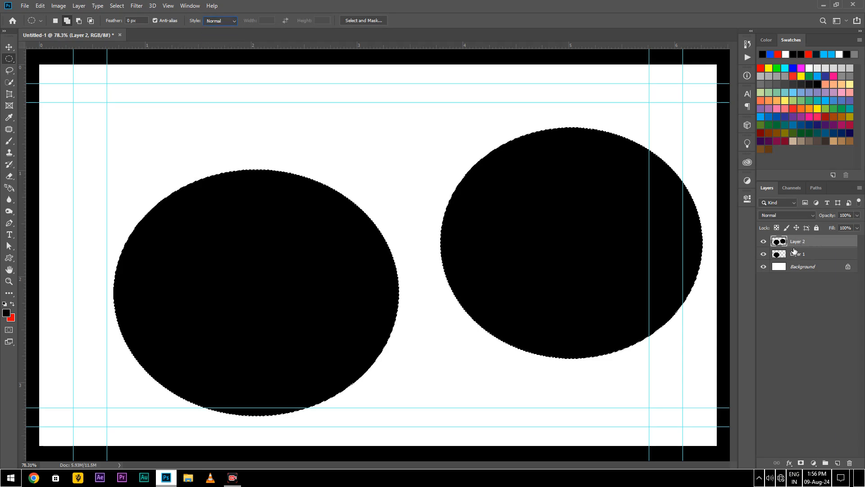
key("Delete")
key("ctrl+d")
Step: Select an ellipse about 2.4 x 2.25 in on the canvas's right half, fill it with black on Layer 2, and deselect
left_click_drag(429, 136, 682, 374)
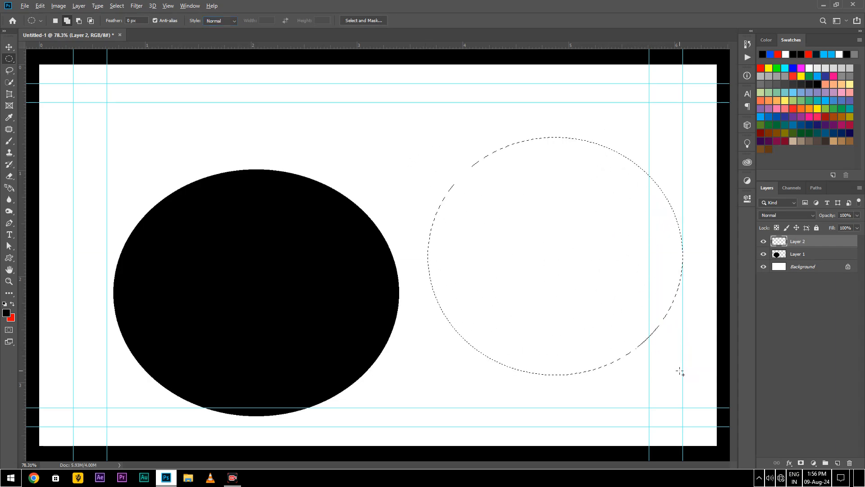
key("alt+BackSpace")
key("ctrl+d")
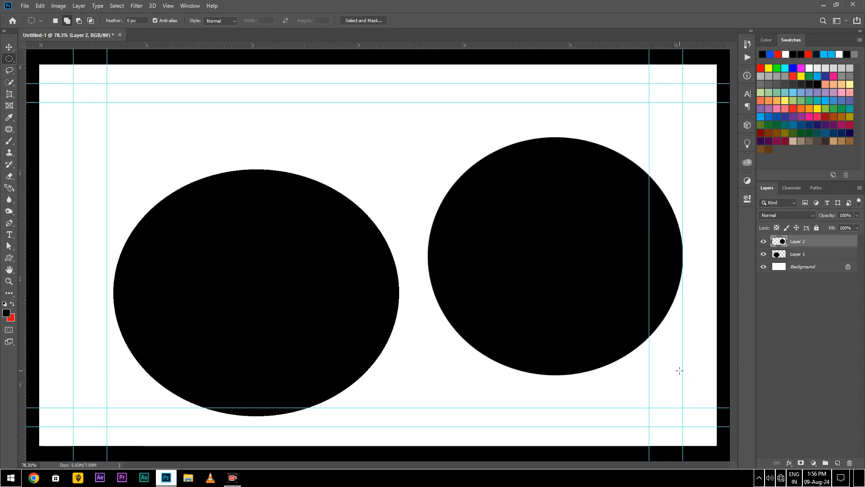
Step: Compare the anti-aliased edge of the right black ellipse on Layer 2 with the hard edge of the left ellipse on Layer 1 up close
scroll(519, 144, "up", 5)
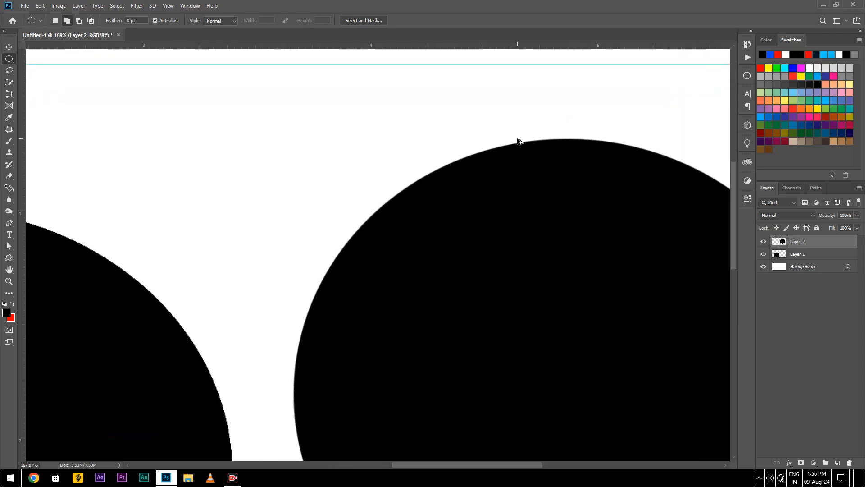
scroll(518, 142, "up", 8)
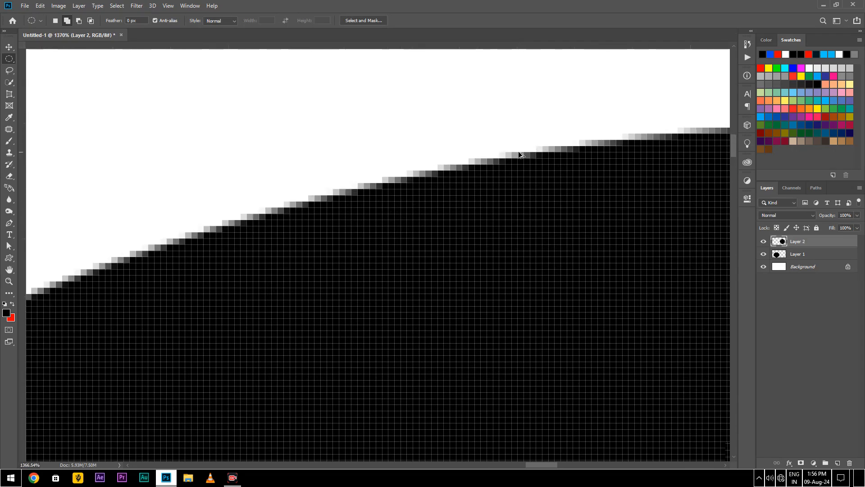
scroll(519, 155, "down", 9)
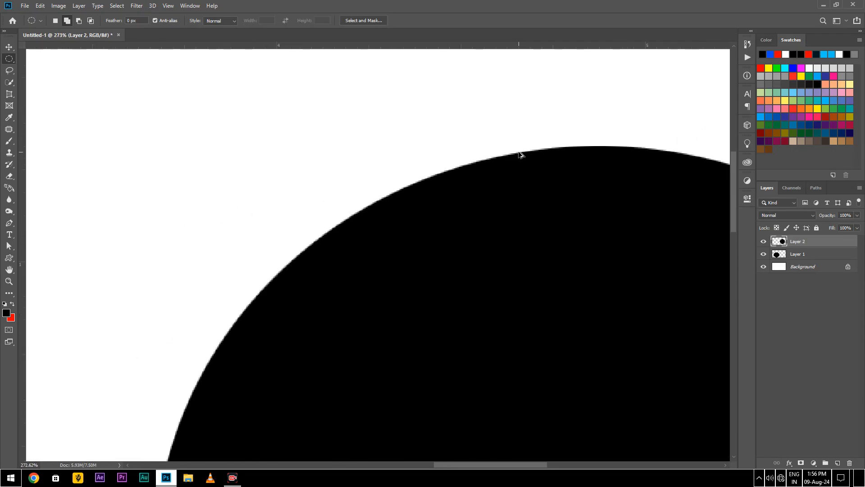
scroll(275, 140, "down", 3)
scroll(259, 176, "up", 6)
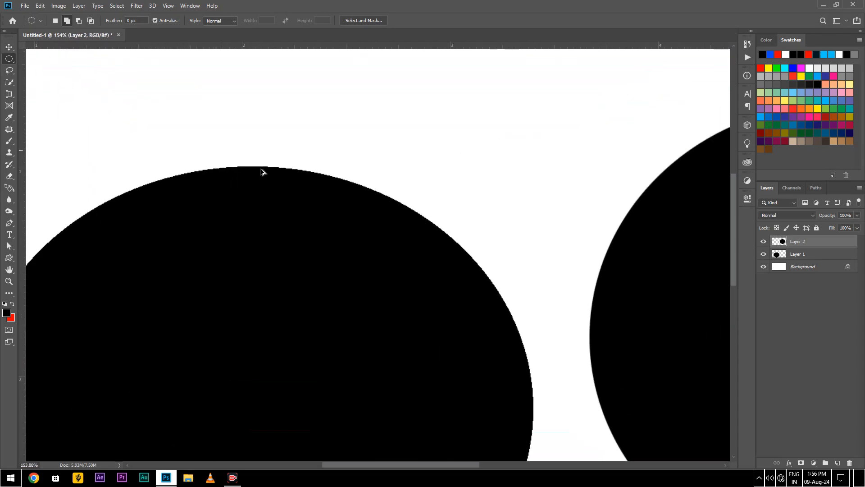
scroll(262, 170, "down", 5)
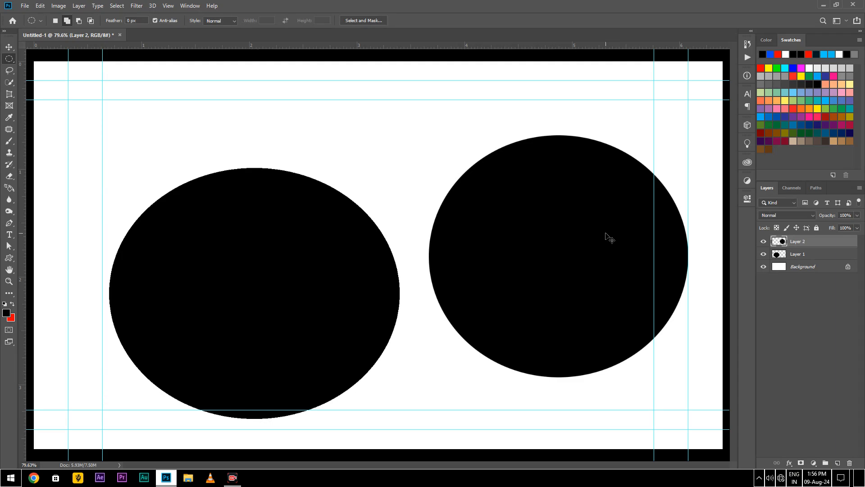
scroll(255, 195, "down", 2)
Step: Show the available marquee tool variants
right_click(8, 61)
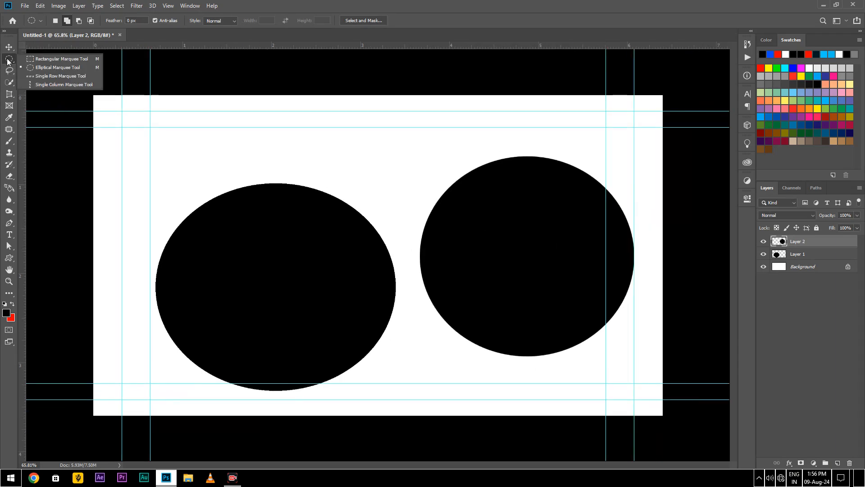